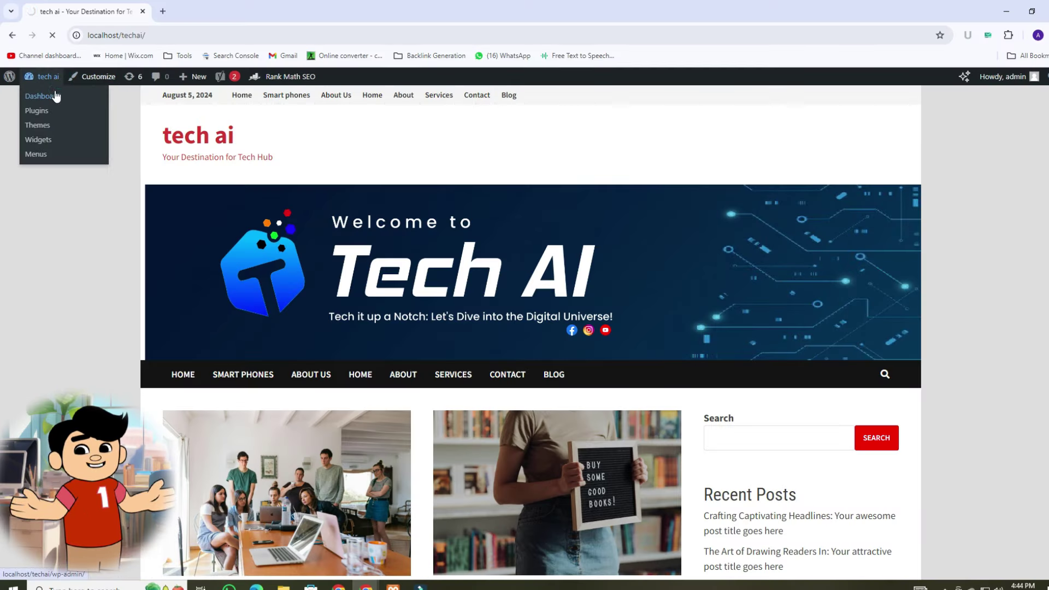
# Step: From the WordPress dashboard, start a new post titled 'Best Ai text to Video Tools'
pyautogui.click(51, 96)
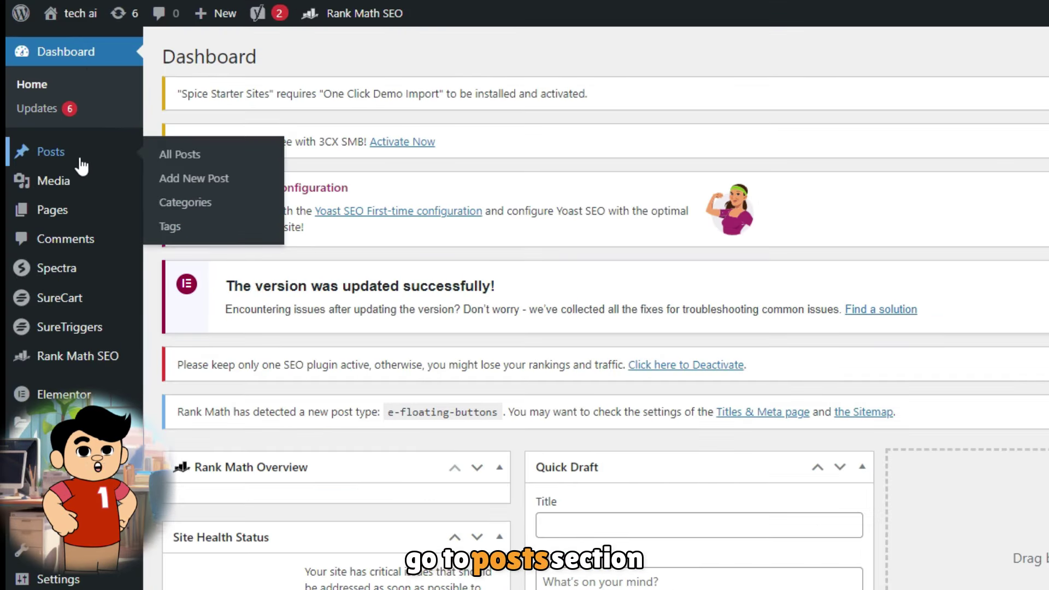
pyautogui.moveTo(19, 157)
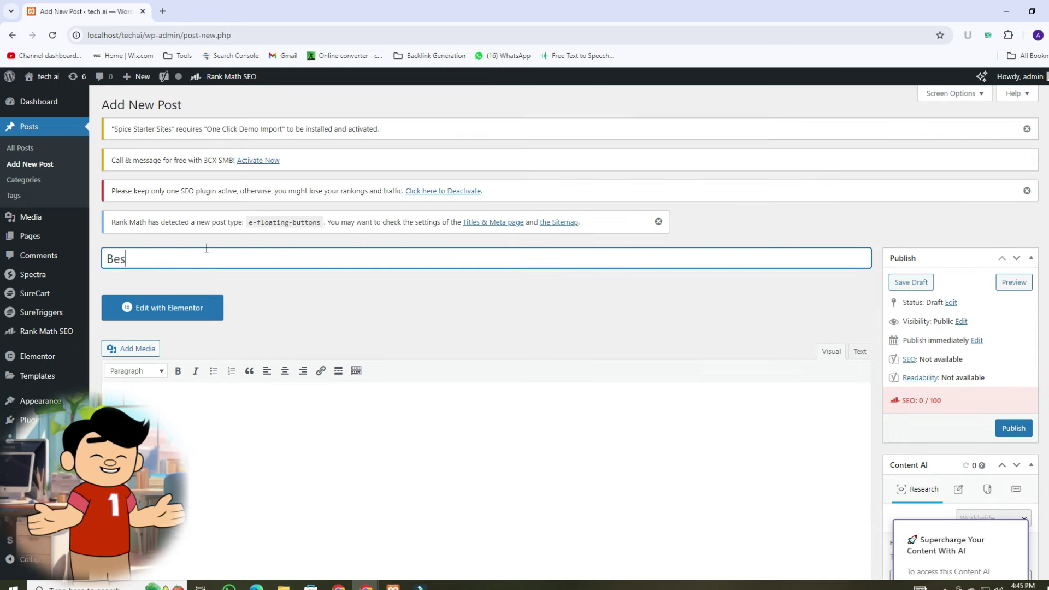
pyautogui.write('ext to')
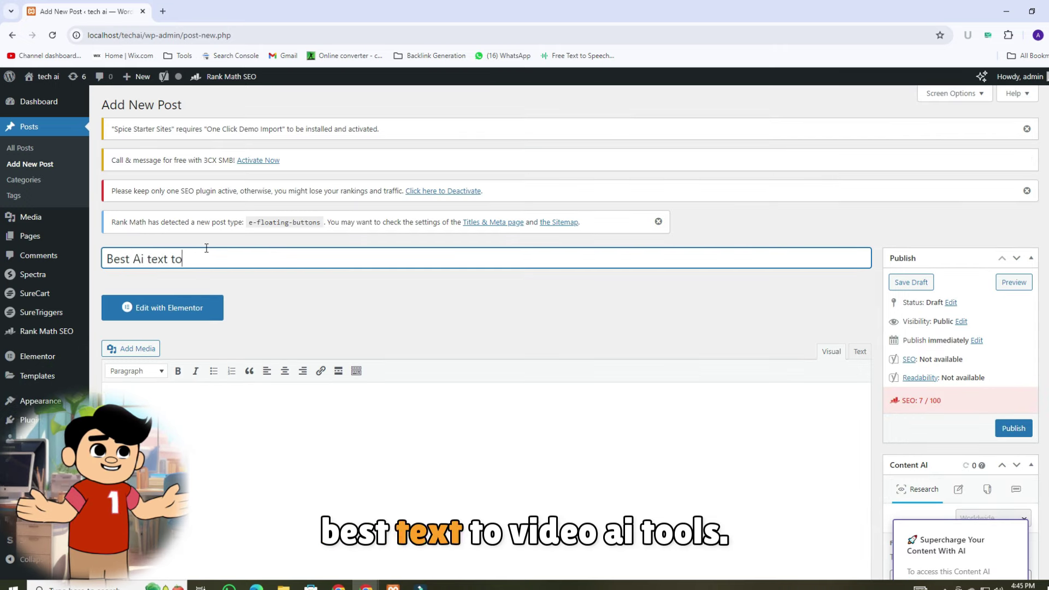
pyautogui.write(' Video Too')
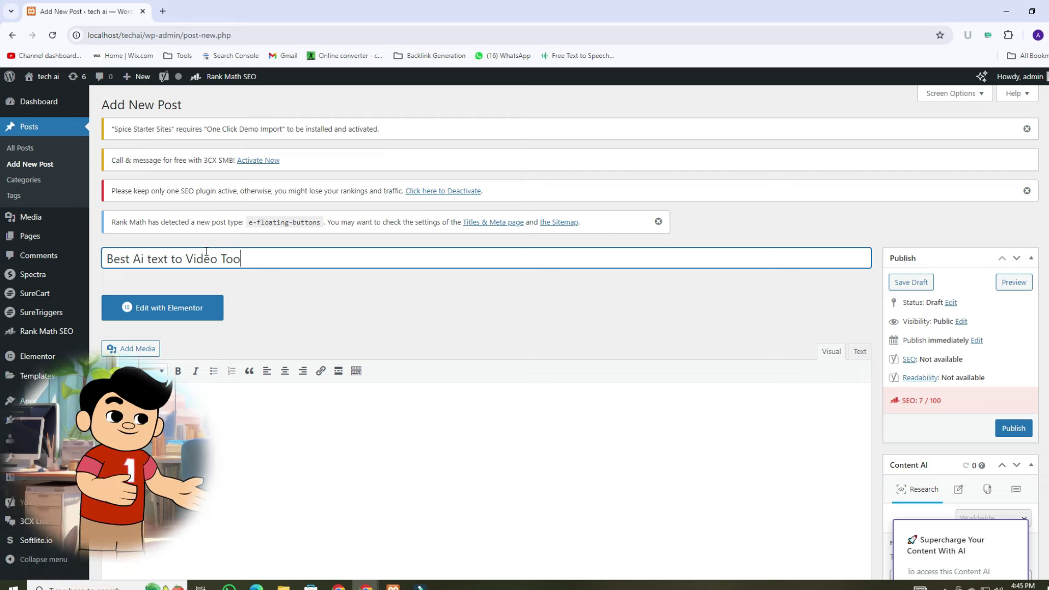
pyautogui.write('ls')
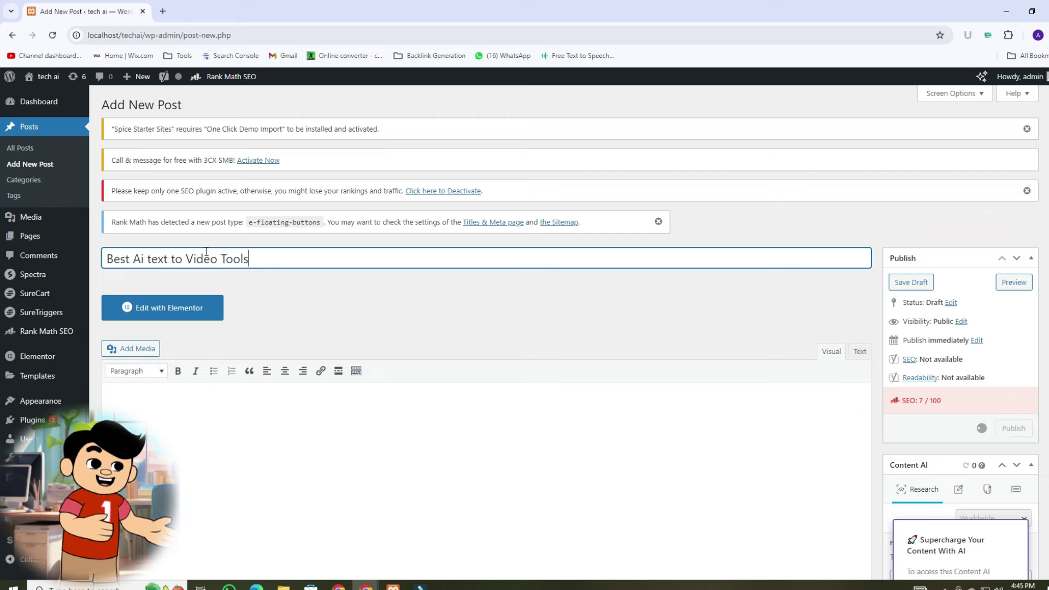
# Step: Load writesonic.com in a new browser tab to reach its sign-up page
pyautogui.click(162, 11)
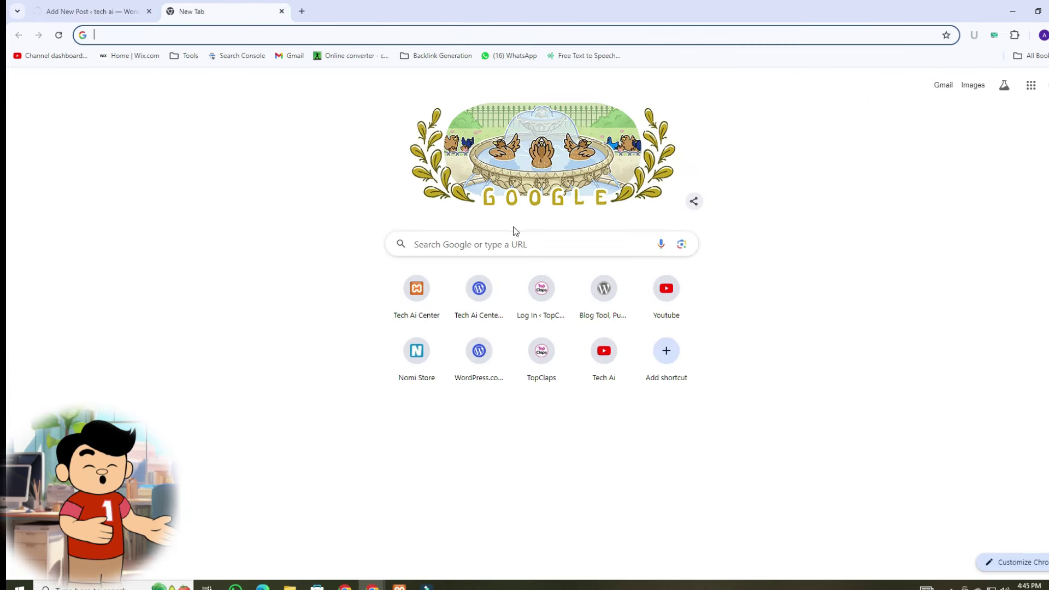
pyautogui.click(513, 238)
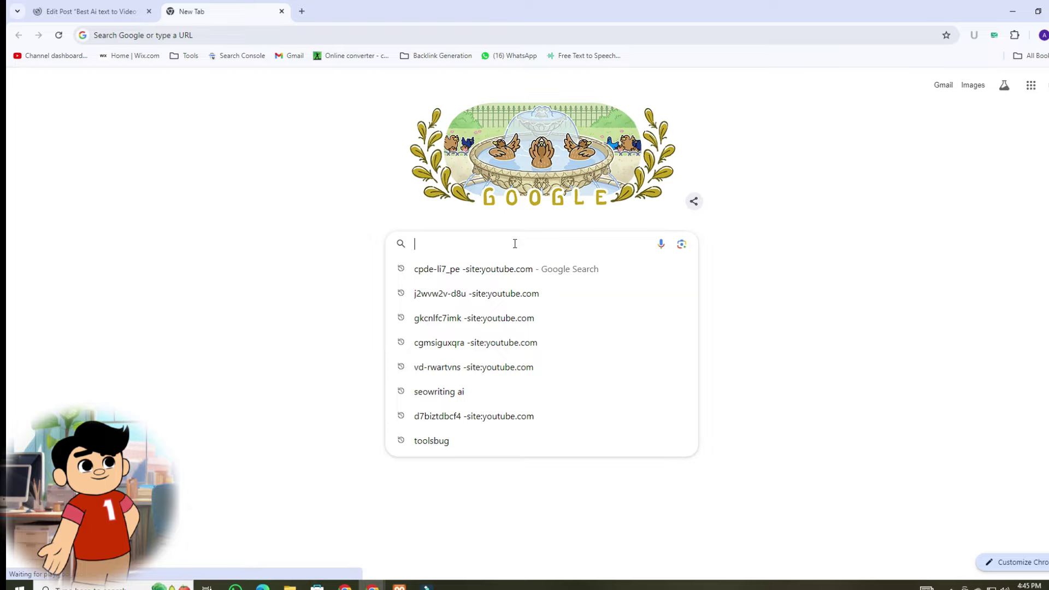
pyautogui.write('writeson')
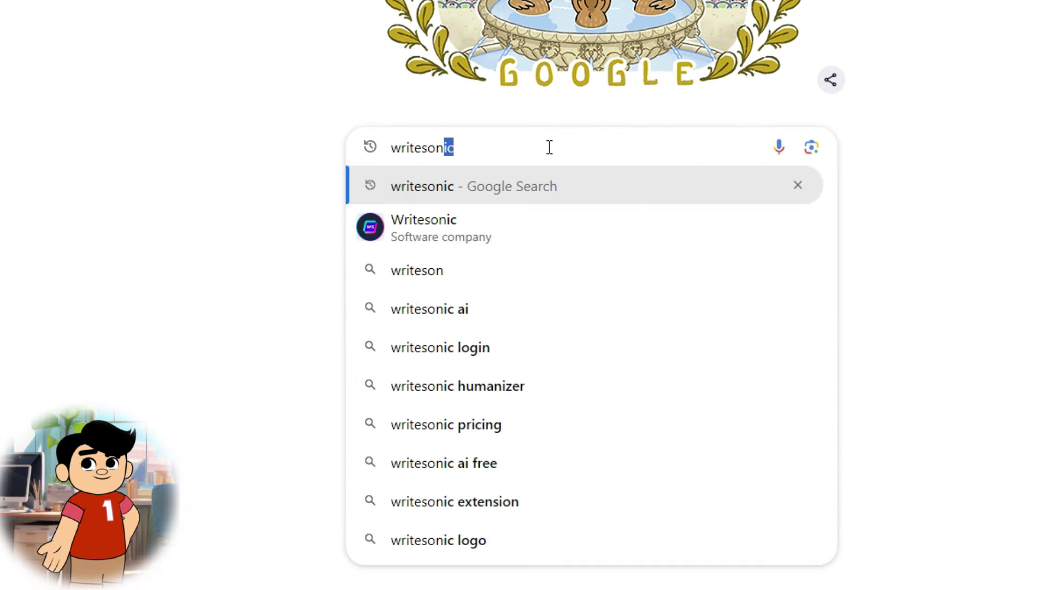
pyautogui.write('ic.com')
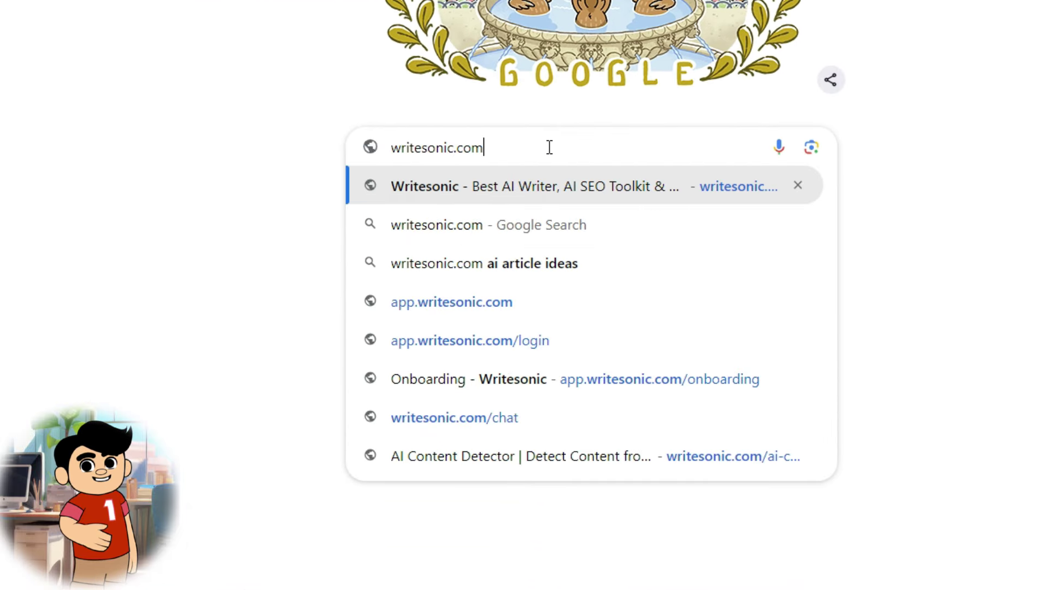
pyautogui.press('Return')
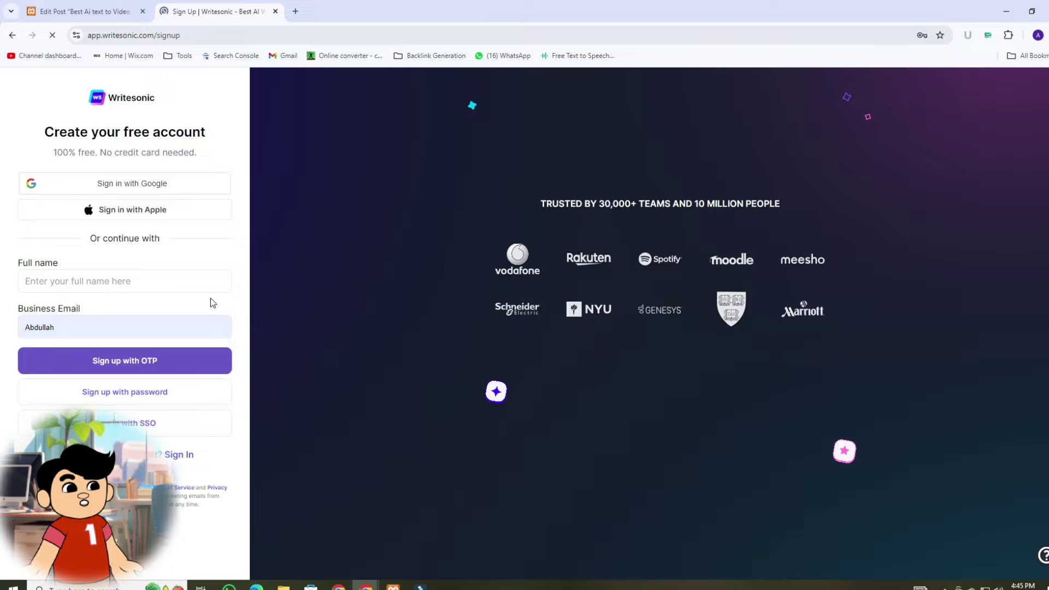
# Step: Fill the Writesonic sign-up form from saved autofill details and enter the emailed verification code
pyautogui.click(146, 282)
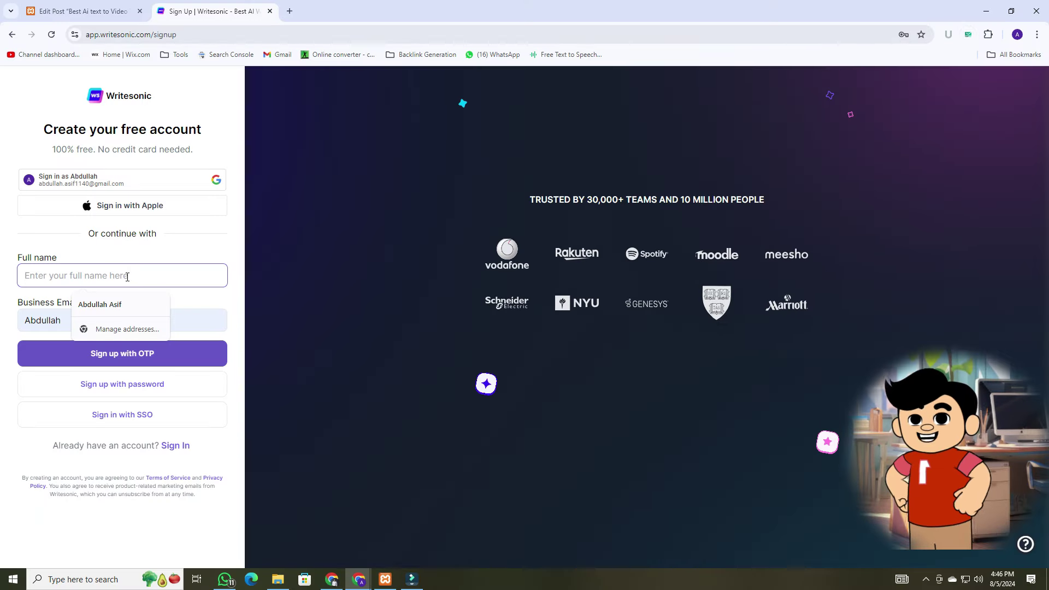
pyautogui.click(127, 276)
pyautogui.click(125, 300)
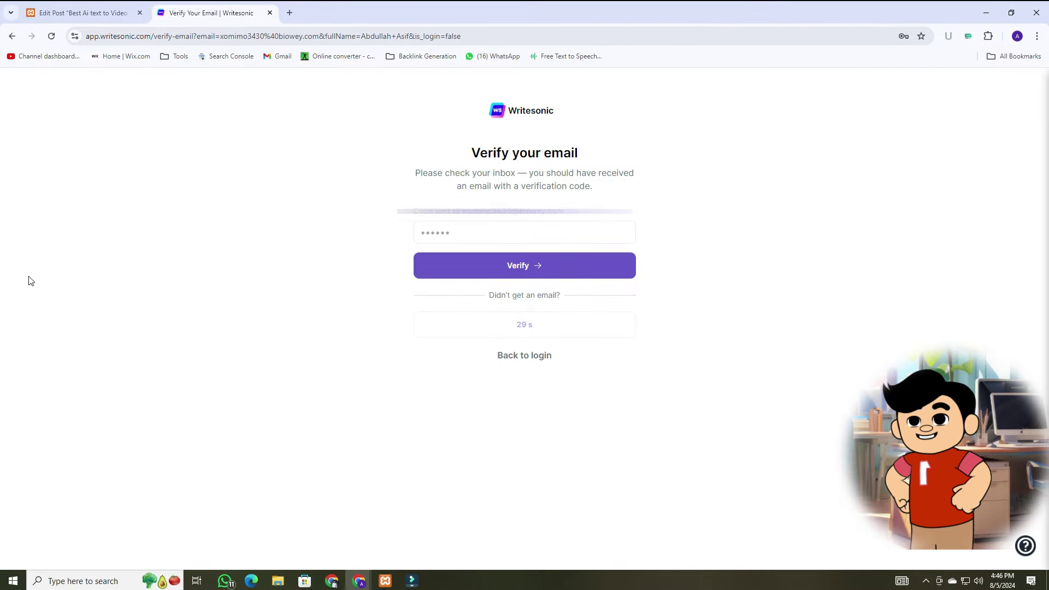
pyautogui.click(430, 234)
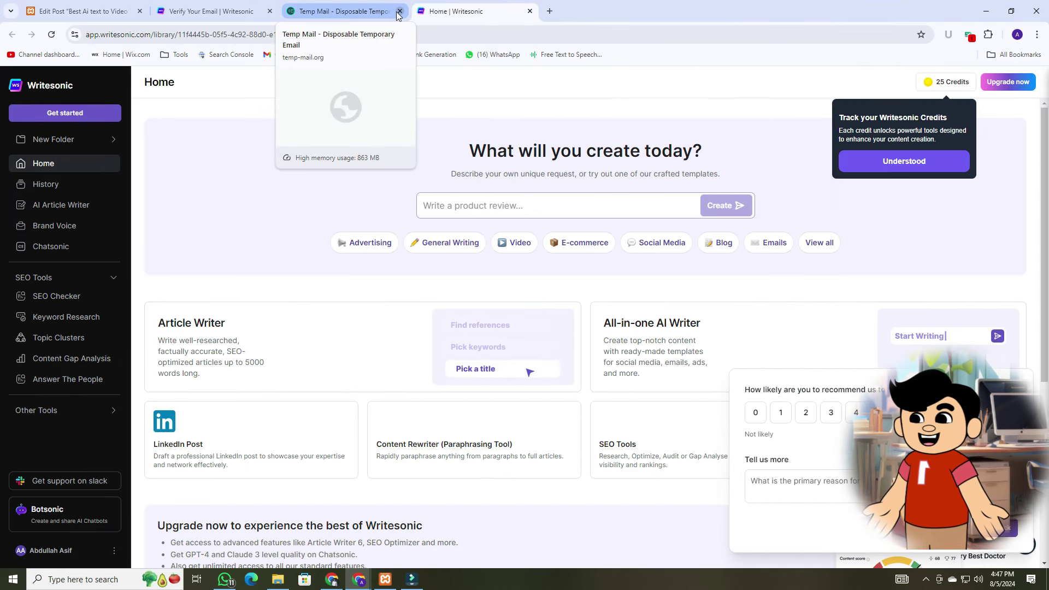
# Step: Close the Temp Mail tab, dismiss the credits tip with Understood, and browse the home templates
pyautogui.click(399, 11)
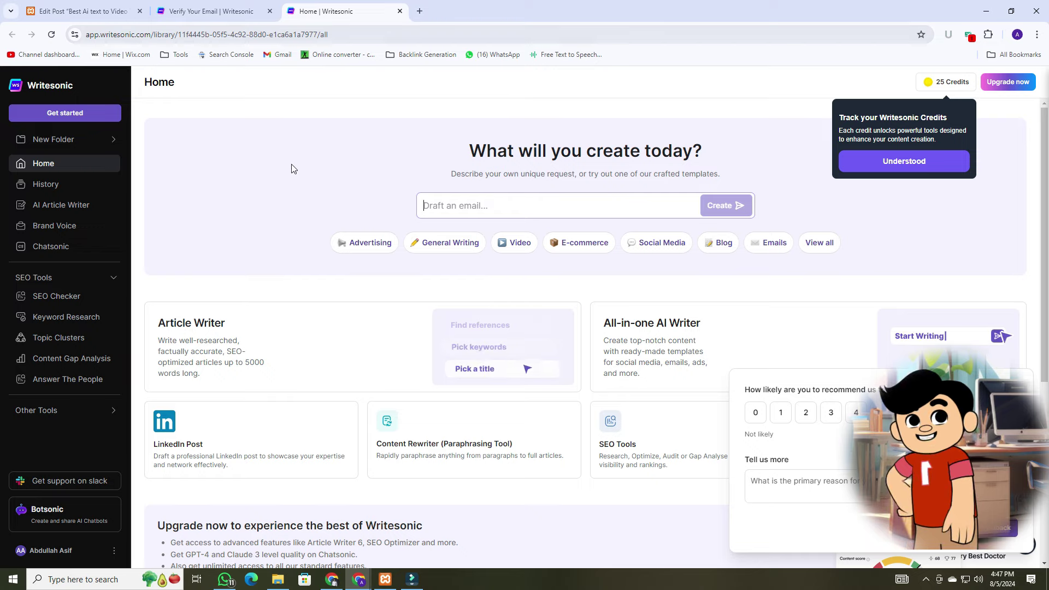
pyautogui.click(916, 167)
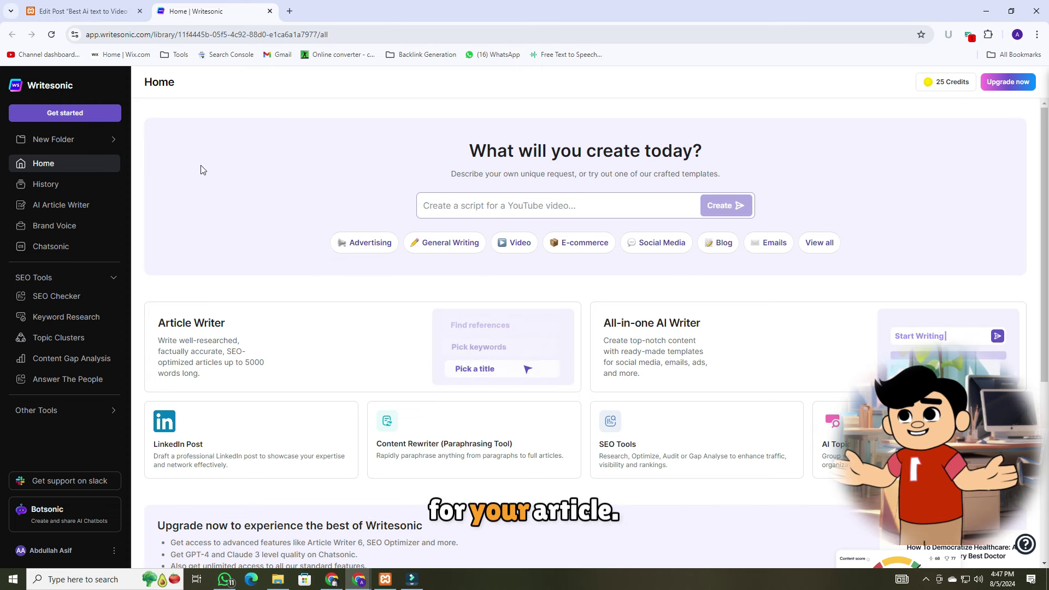
pyautogui.scroll(-2, 214, 173)
pyautogui.scroll(-3, 207, 168)
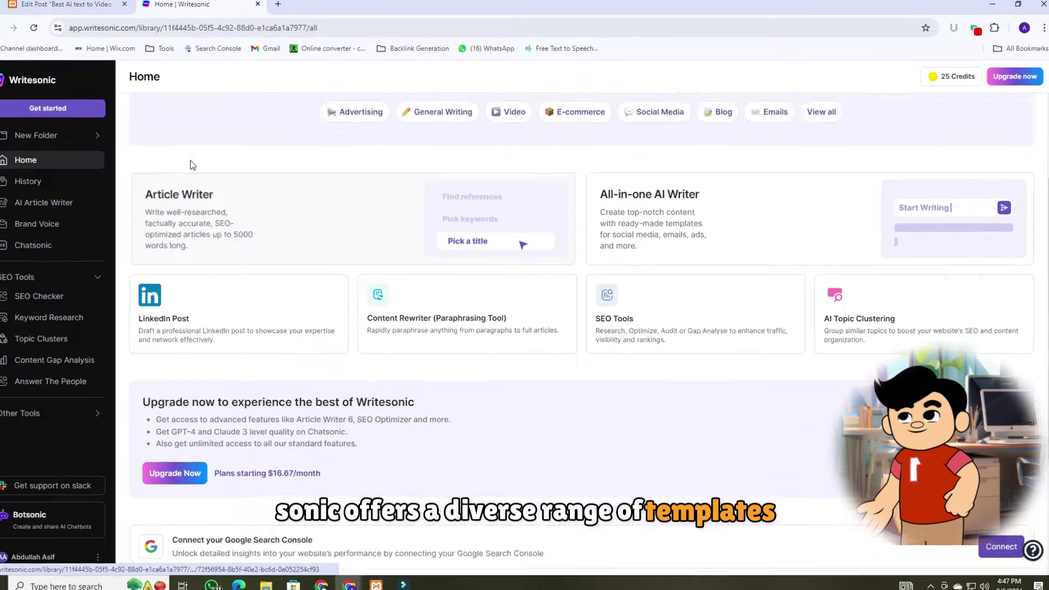
pyautogui.scroll(2, 190, 160)
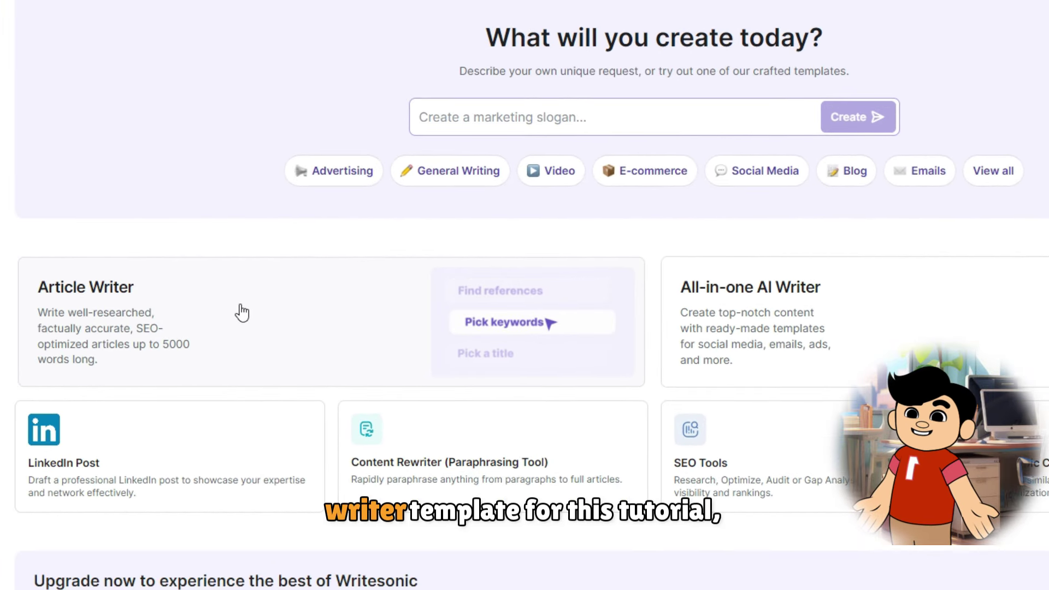
# Step: Launch the AI Article Writer template from the Writesonic home page
pyautogui.click(179, 321)
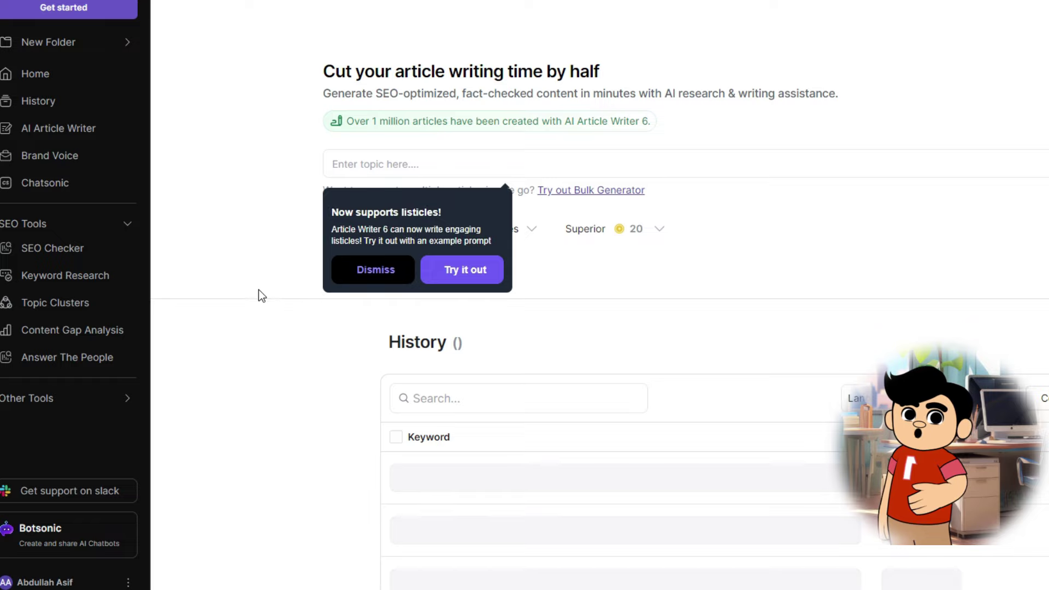
pyautogui.scroll(-3, 257, 289)
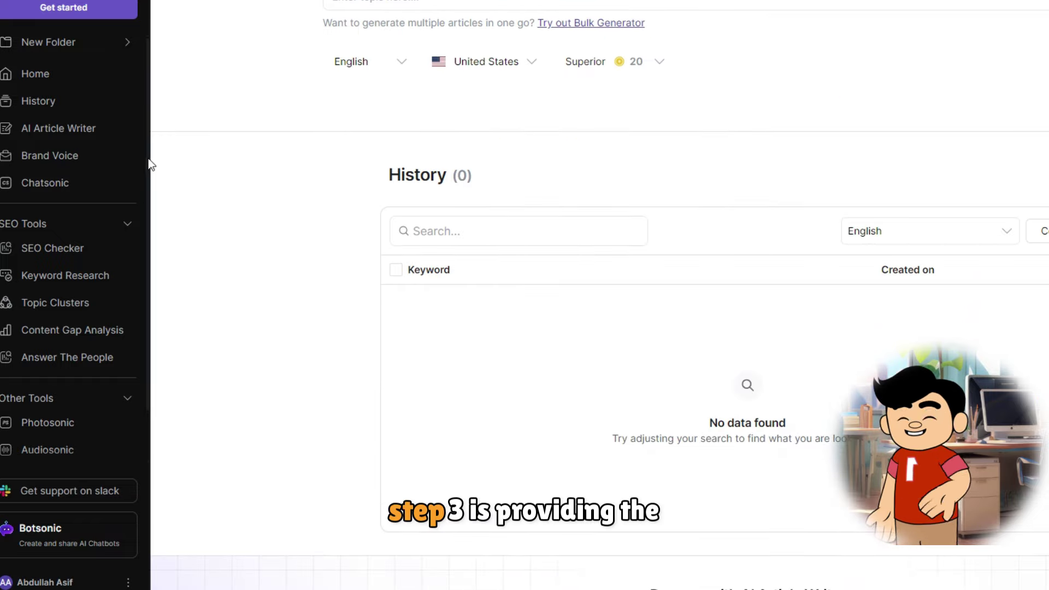
pyautogui.click(201, 156)
pyautogui.scroll(3, 285, 197)
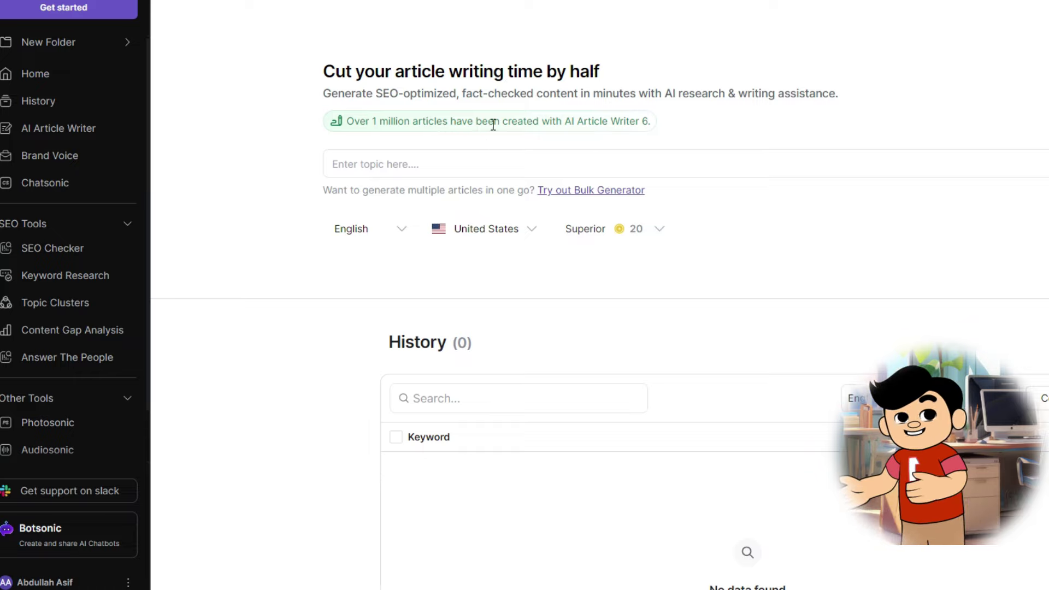
# Step: Enter 'best text to video ai tools' as the article topic
pyautogui.click(489, 170)
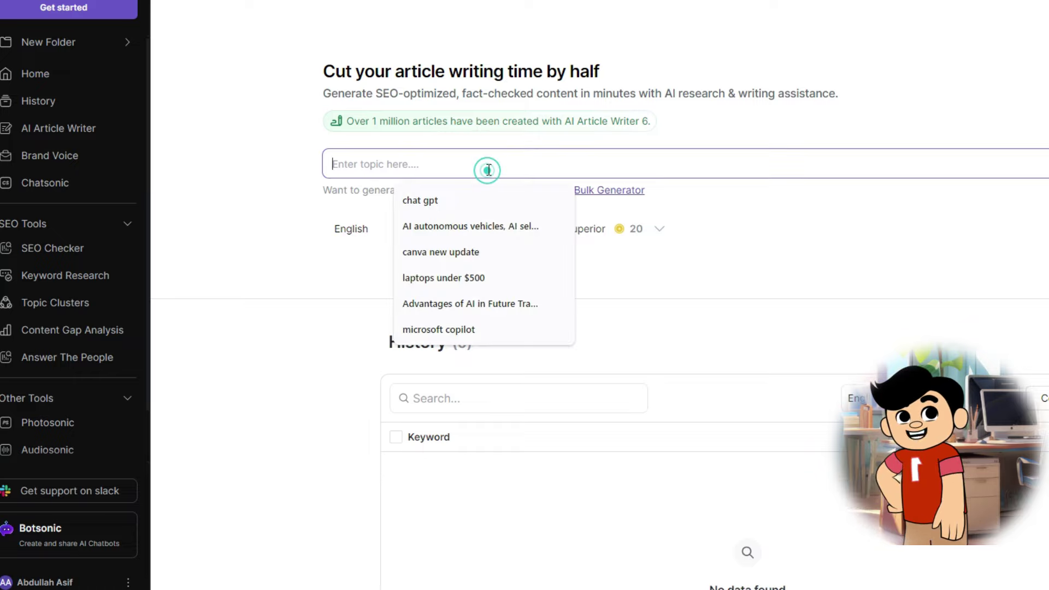
pyautogui.click(327, 229)
pyautogui.click(304, 261)
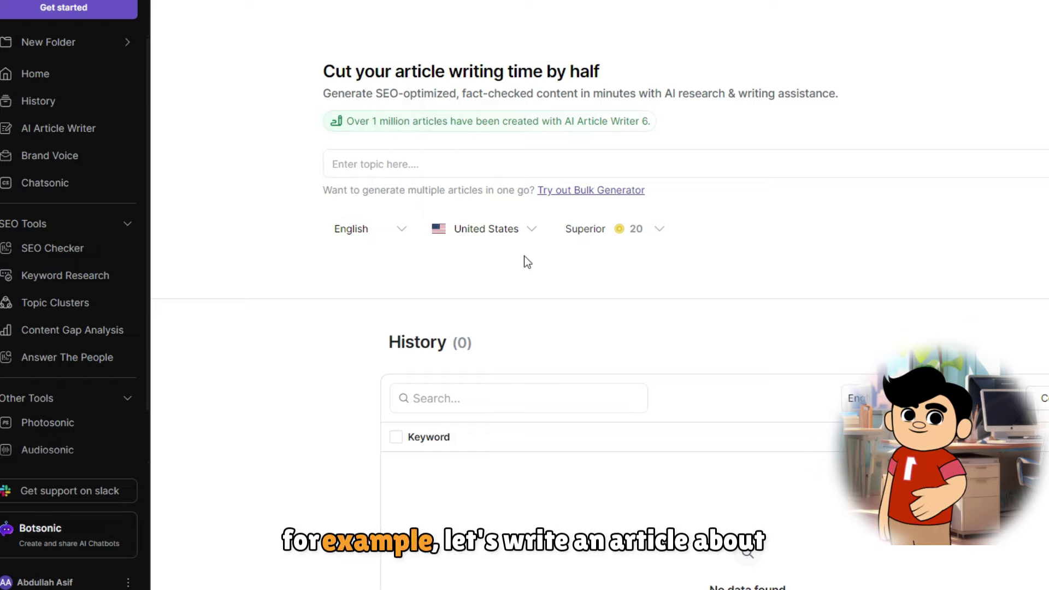
pyautogui.click(393, 164)
pyautogui.write('best ')
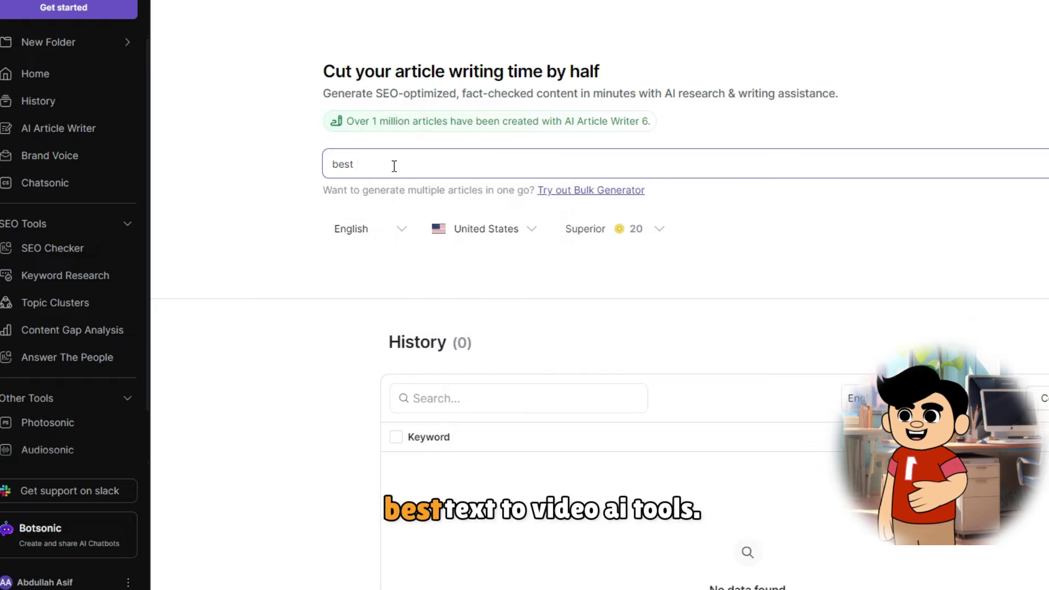
pyautogui.write('text to video a')
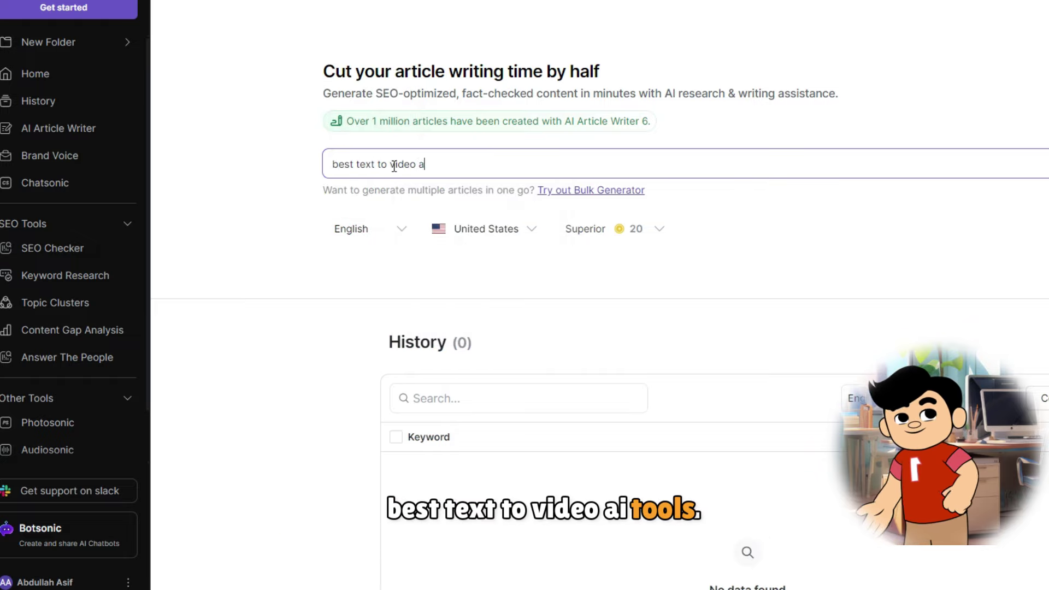
pyautogui.write('i tools')
# Step: Keep English as the language and United States as the country, then start the article
pyautogui.click(392, 228)
pyautogui.scroll(-5, 367, 147)
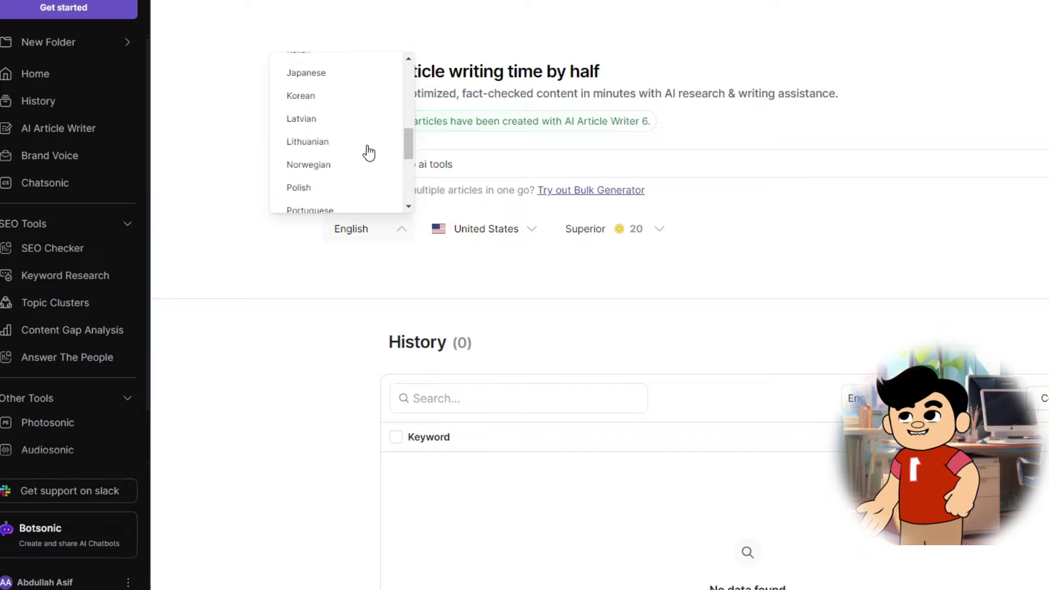
pyautogui.scroll(5, 368, 152)
pyautogui.click(331, 178)
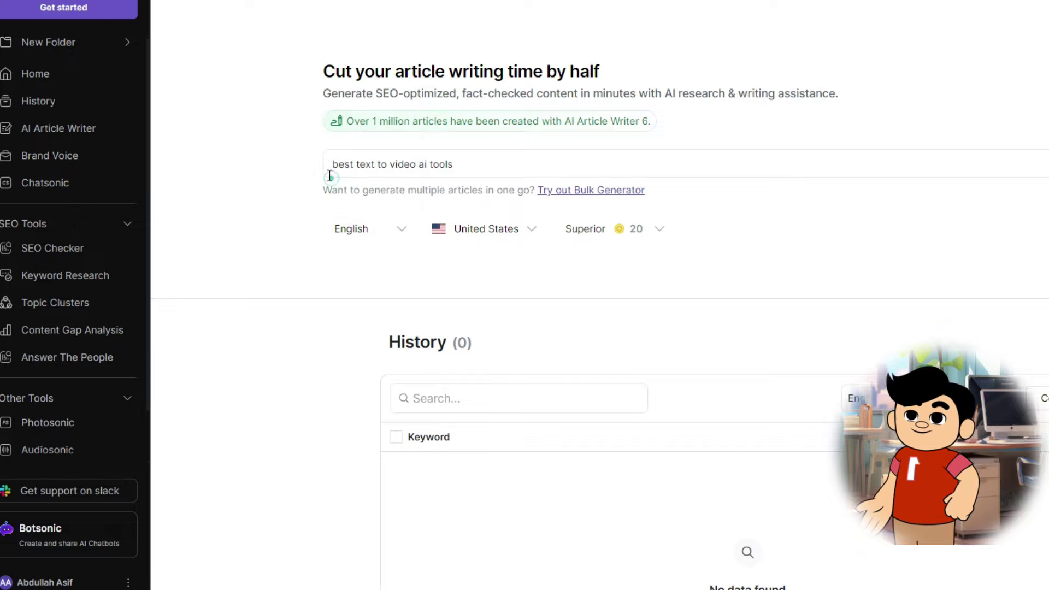
pyautogui.click(534, 230)
pyautogui.scroll(-3, 503, 188)
pyautogui.scroll(3, 486, 159)
pyautogui.click(597, 246)
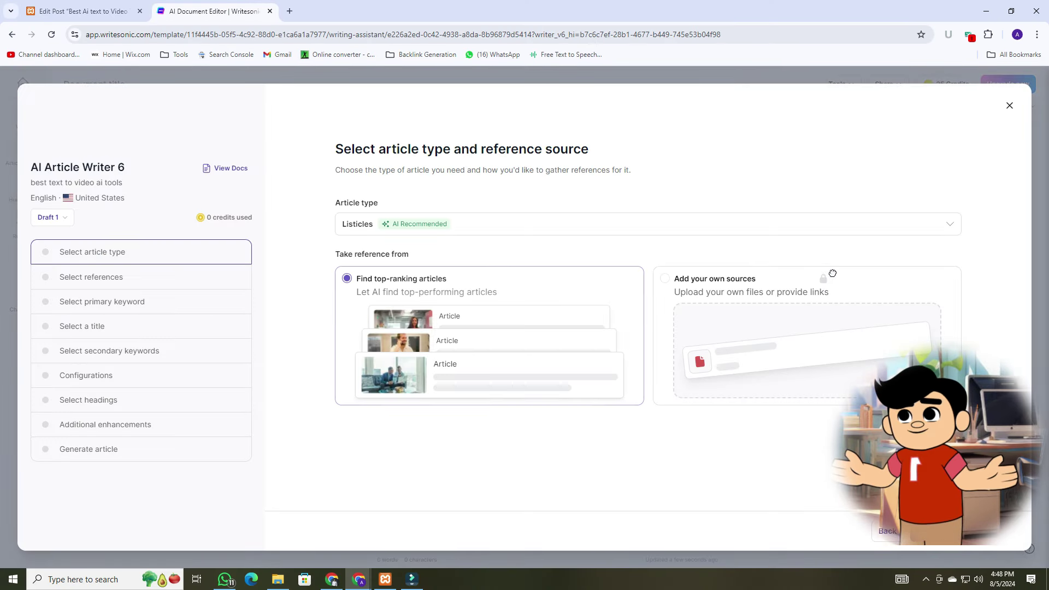
# Step: Accept Listicles as the article type and select five references, including Synthesia and Fliki
pyautogui.click(929, 530)
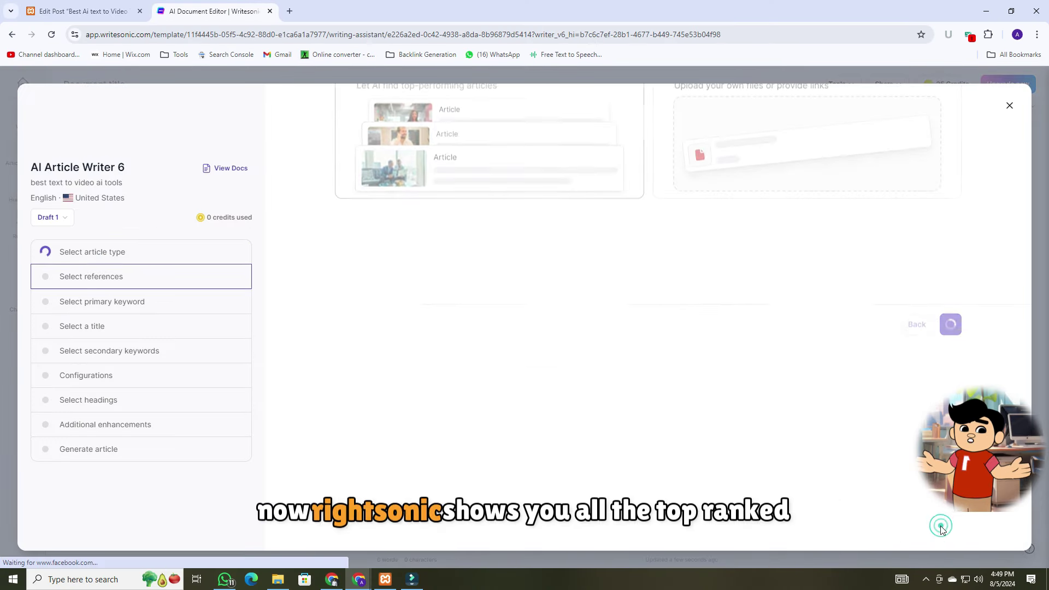
pyautogui.click(942, 225)
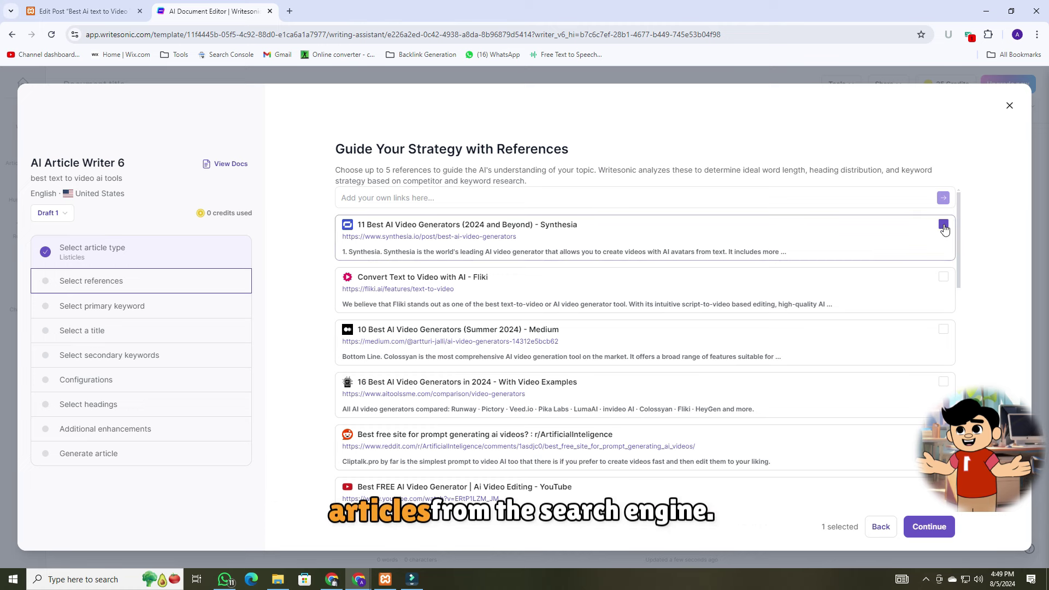
pyautogui.click(928, 278)
pyautogui.scroll(-1, 942, 338)
pyautogui.click(943, 339)
pyautogui.scroll(-1, 942, 344)
pyautogui.click(943, 345)
pyautogui.click(943, 346)
pyautogui.click(943, 346)
pyautogui.scroll(2, 653, 314)
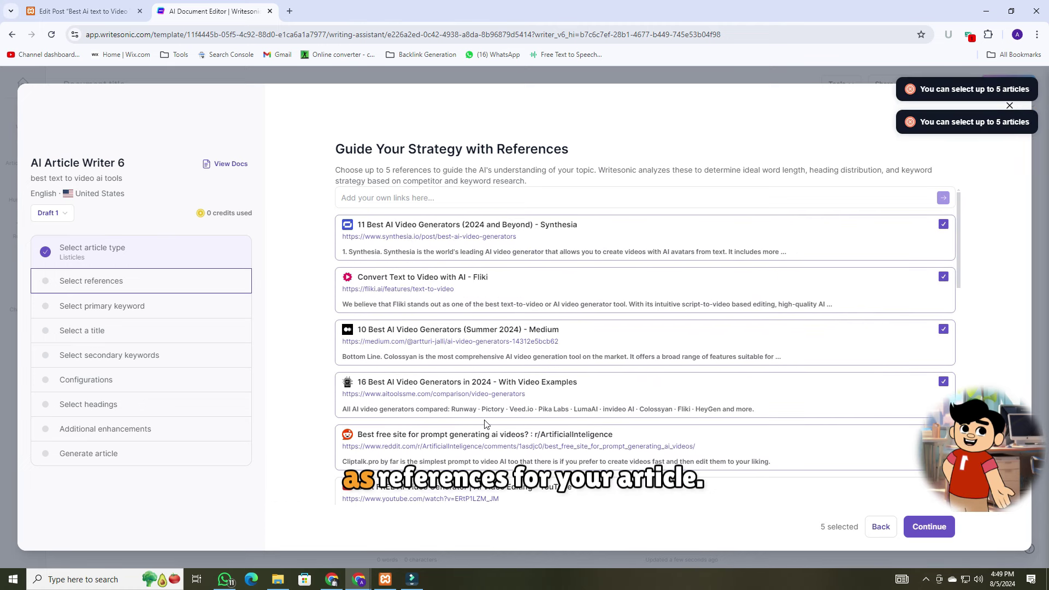
pyautogui.scroll(-2, 363, 303)
pyautogui.click(929, 527)
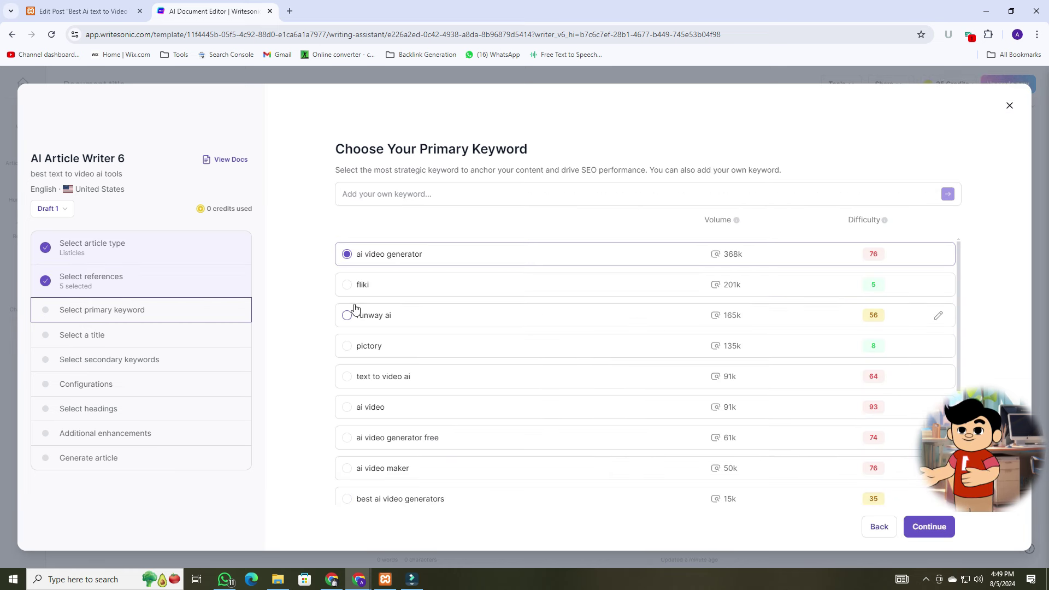
# Step: Choose 'best text to video ai tools' (volume 140, difficulty 0) from the keyword list
pyautogui.scroll(-2, 403, 433)
pyautogui.scroll(2, 457, 433)
pyautogui.scroll(-2, 505, 387)
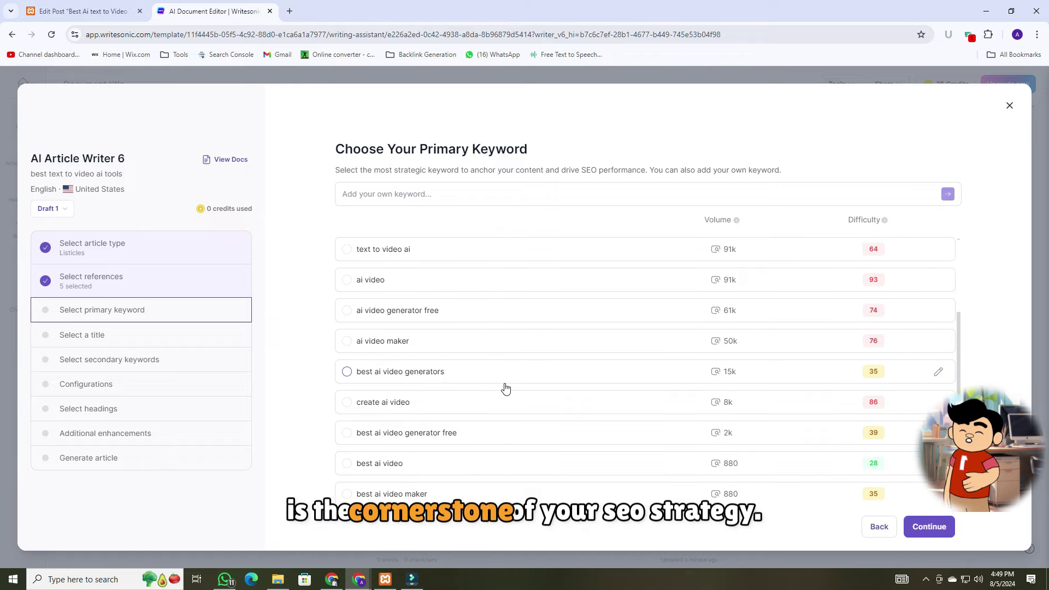
pyautogui.scroll(-2, 505, 388)
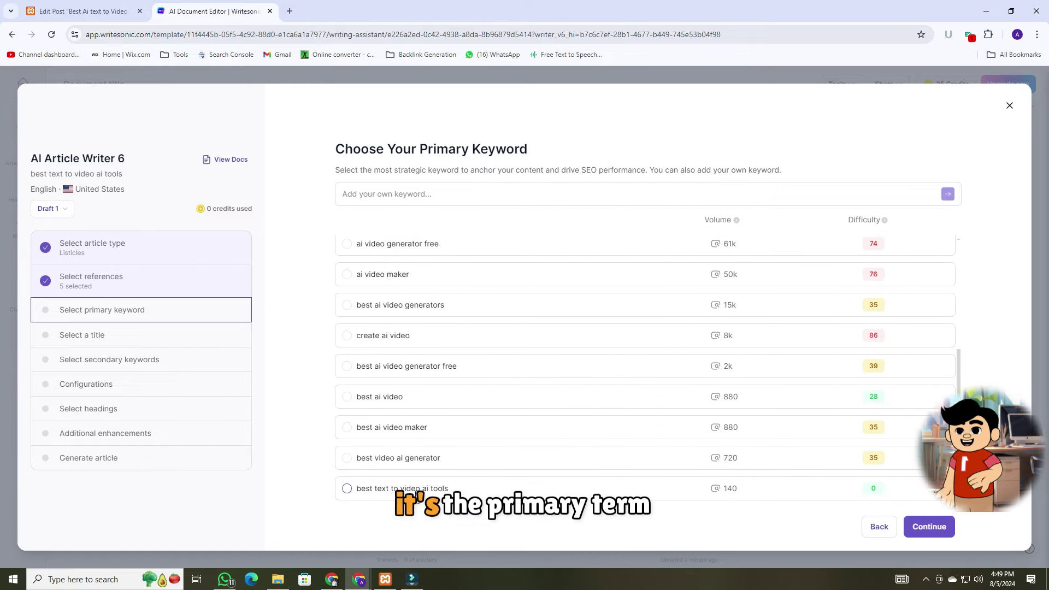
pyautogui.scroll(5, 415, 495)
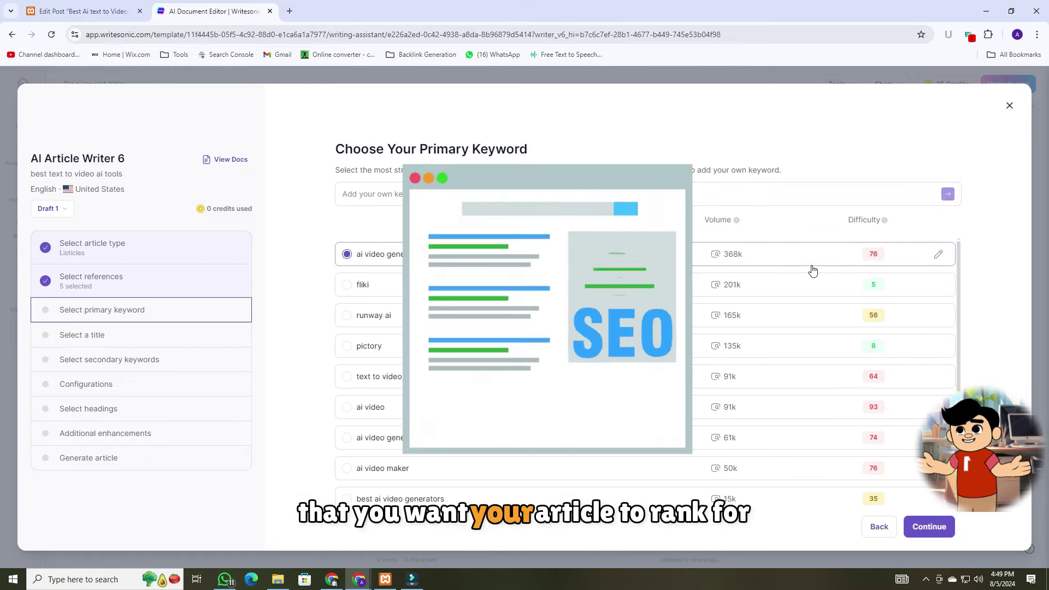
pyautogui.scroll(-3, 821, 268)
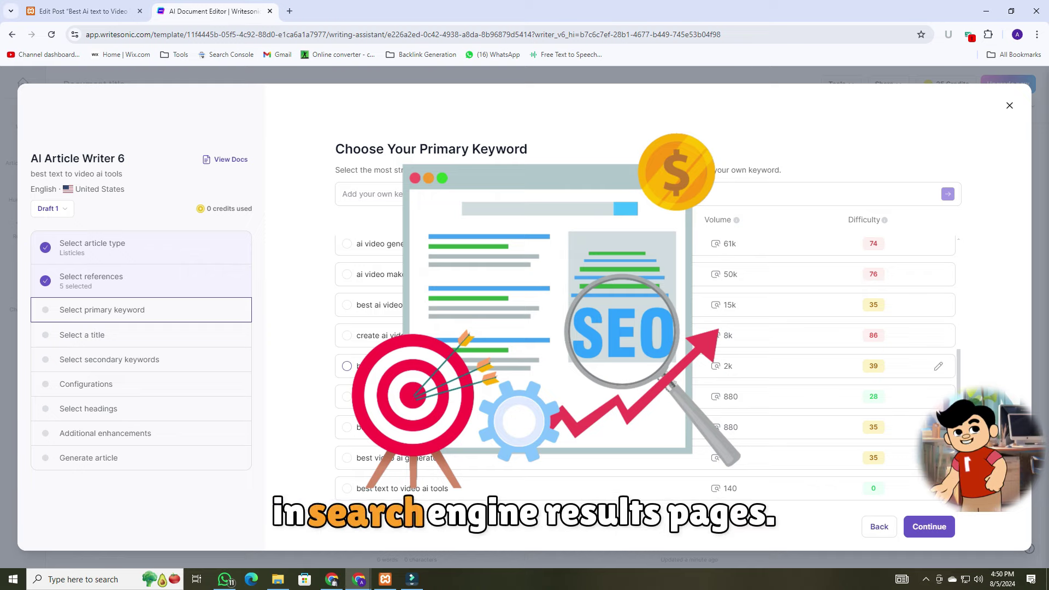
pyautogui.click(364, 496)
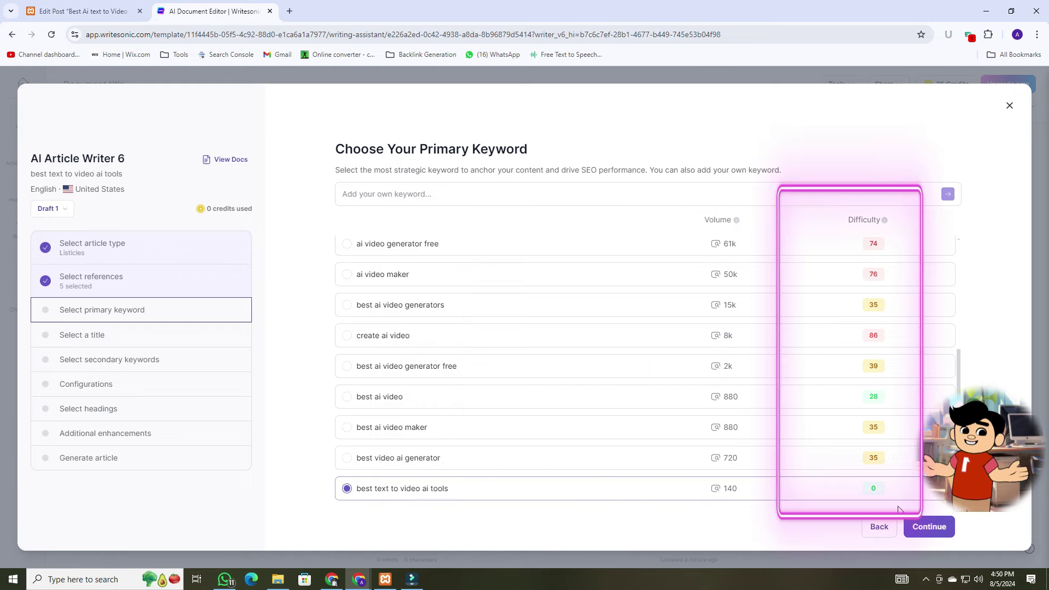
# Step: Keep the 'Top 10 Best Text to Video AI Tools for 2024' title and tick secondary keywords like AI text to video
pyautogui.click(926, 525)
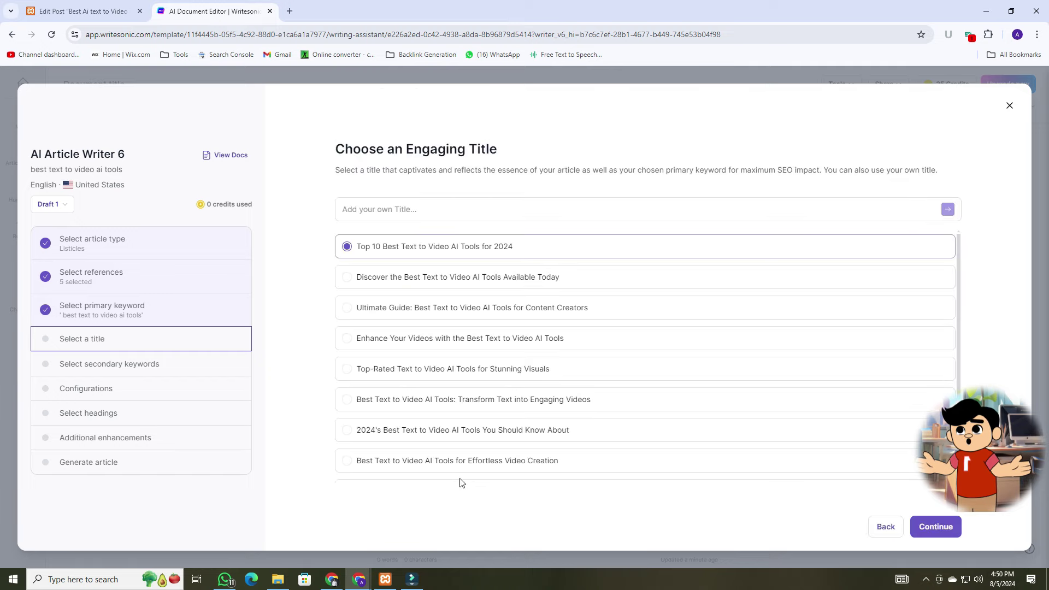
pyautogui.click(445, 342)
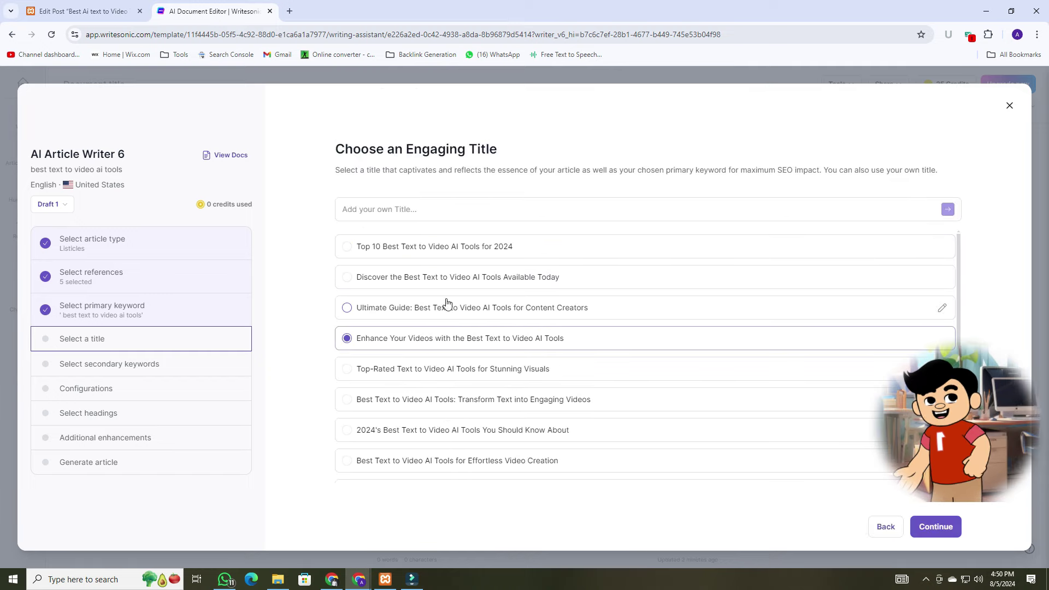
pyautogui.click(432, 246)
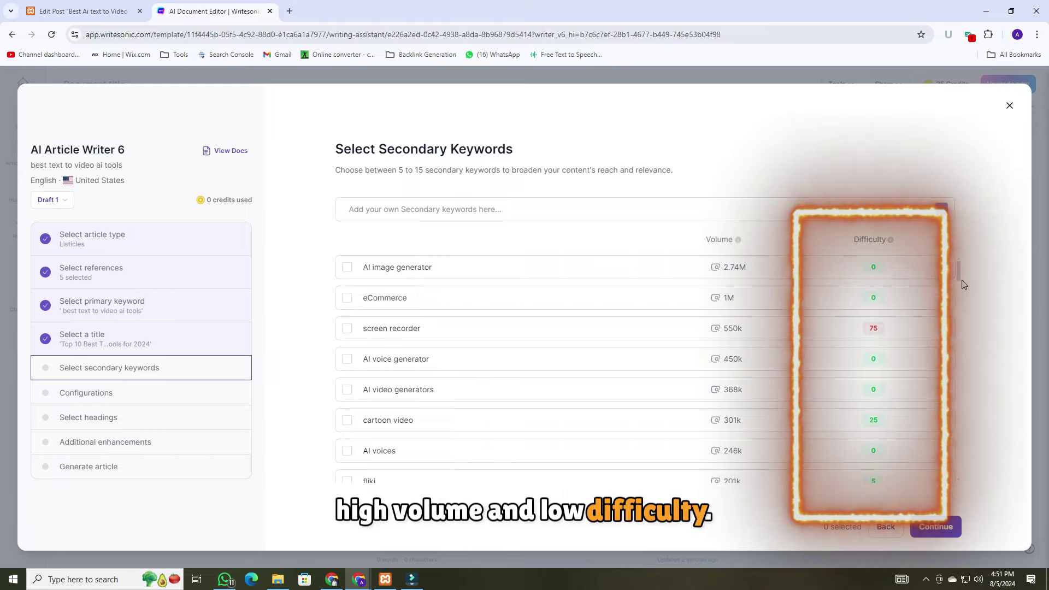
pyautogui.moveTo(960, 276); pyautogui.dragTo(959, 284)
pyautogui.click(347, 315)
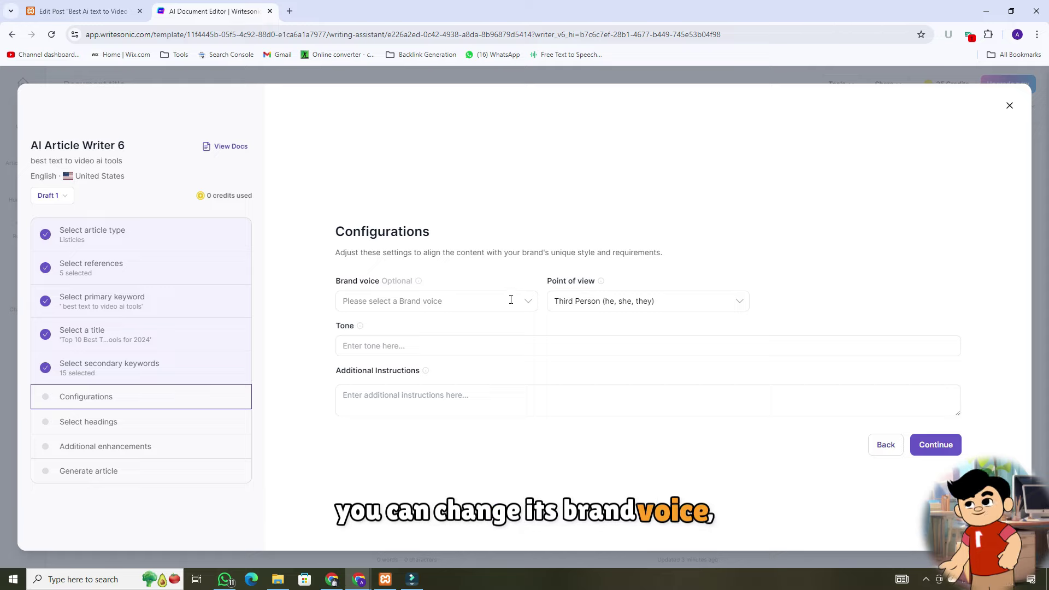
# Step: Leave brand voice unchanged and keep Third Person as the point of view
pyautogui.click(530, 302)
pyautogui.click(530, 305)
pyautogui.click(723, 302)
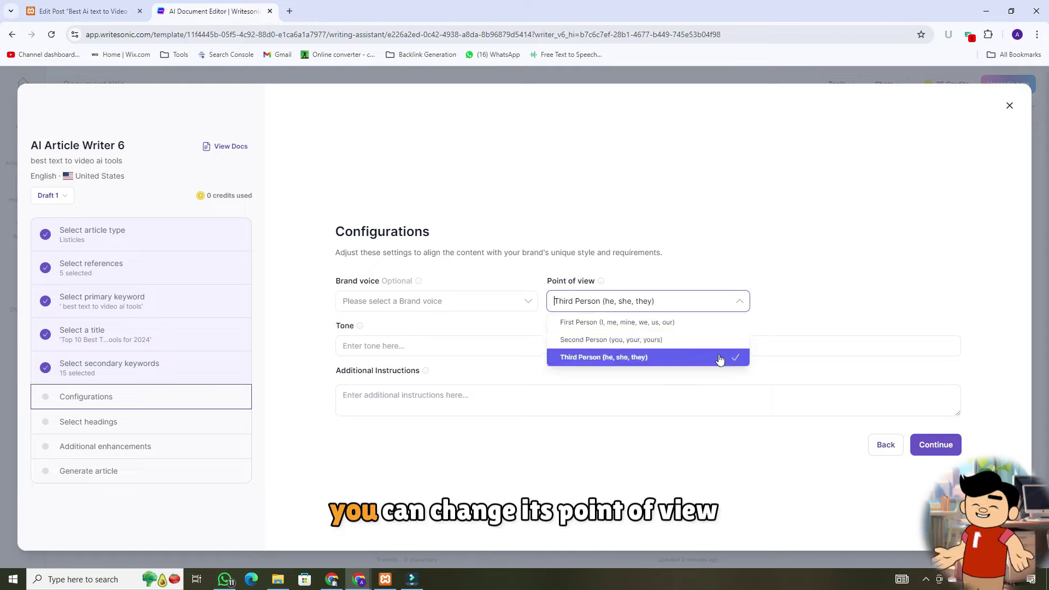
pyautogui.click(726, 322)
pyautogui.click(732, 300)
pyautogui.click(726, 340)
pyautogui.click(731, 301)
pyautogui.click(711, 357)
# Step: Set the tone to Professional and continue to the outline suggestions
pyautogui.click(439, 350)
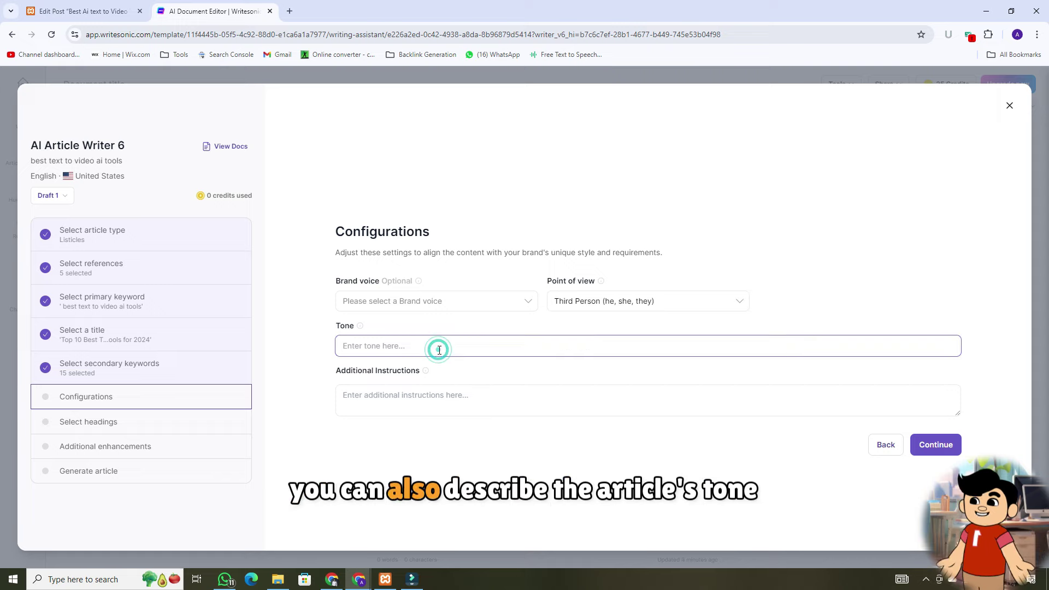
pyautogui.write('F')
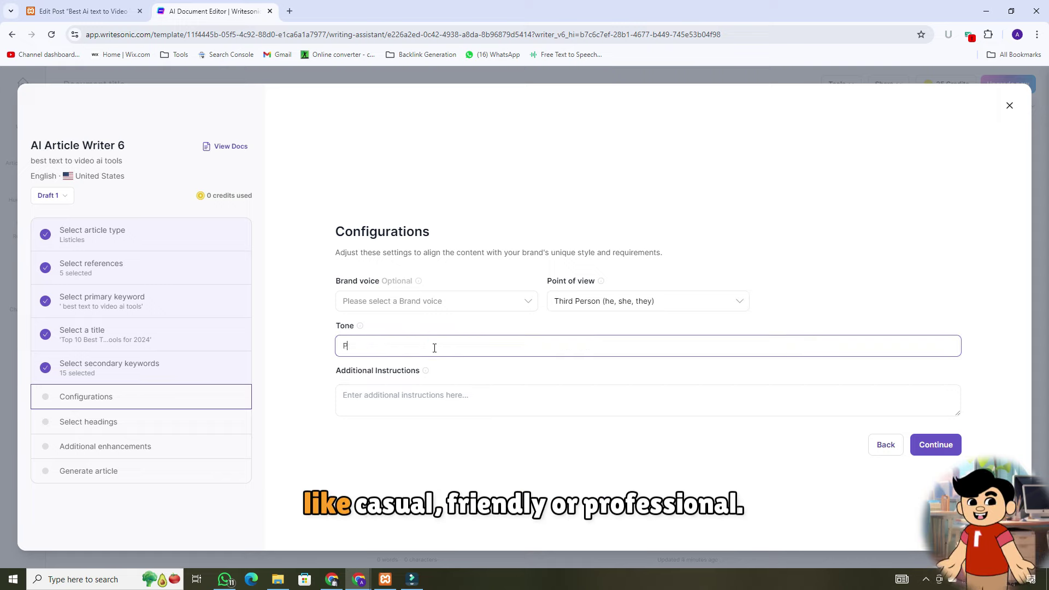
pyautogui.write('rofessional')
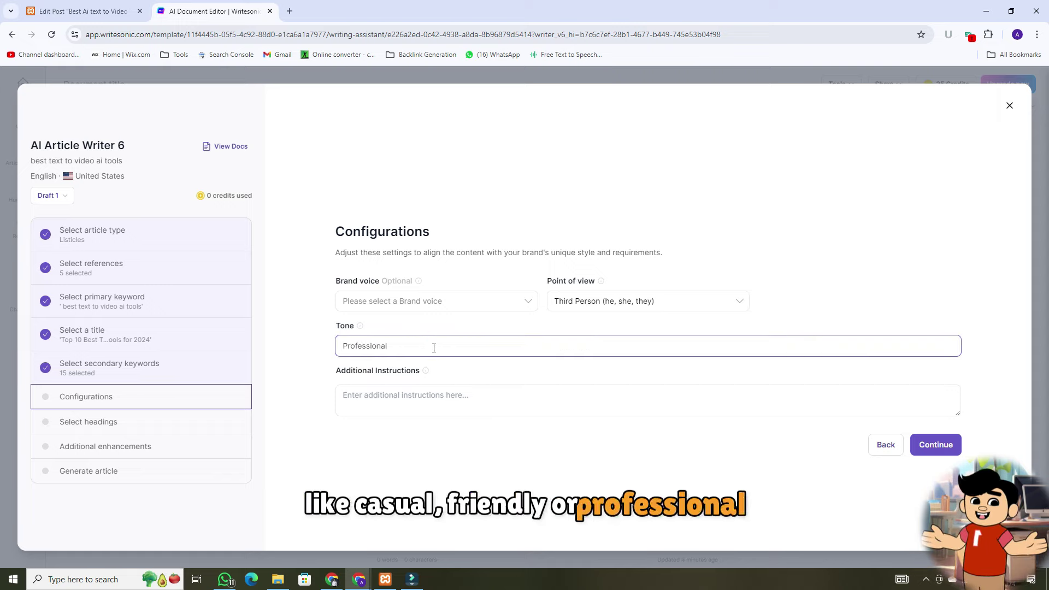
pyautogui.click(951, 446)
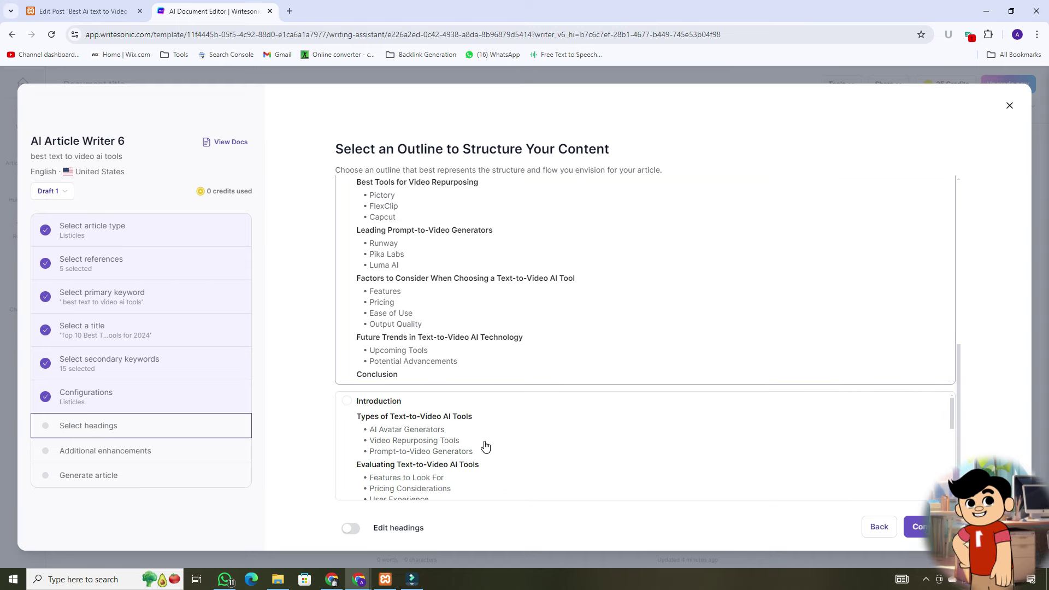
pyautogui.scroll(-10, 485, 447)
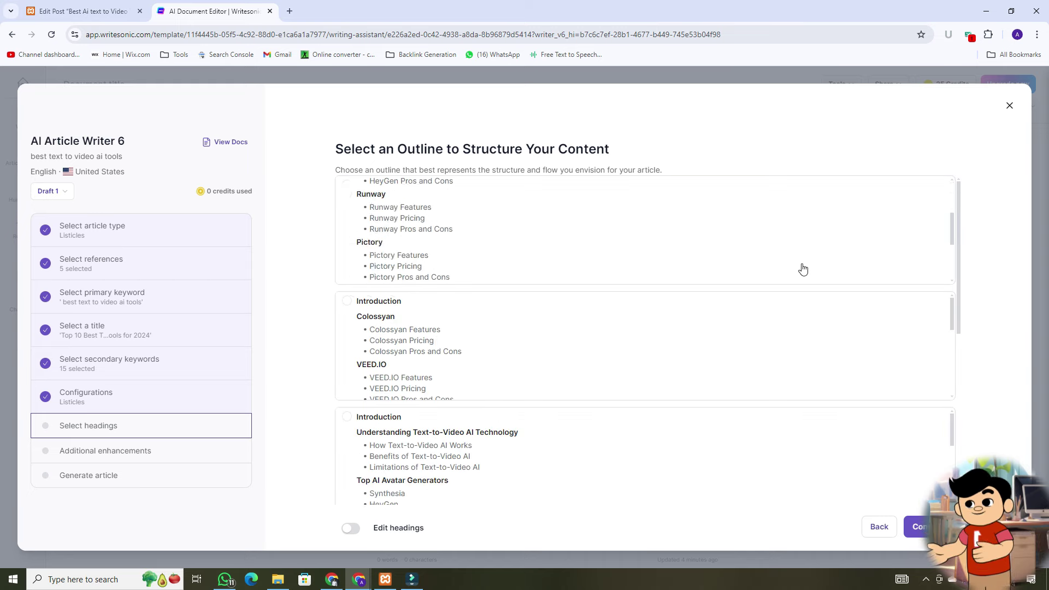
# Step: Pick the first outline, beginning with Introduction and Synthesia, as the article structure
pyautogui.scroll(3, 846, 277)
pyautogui.click(709, 243)
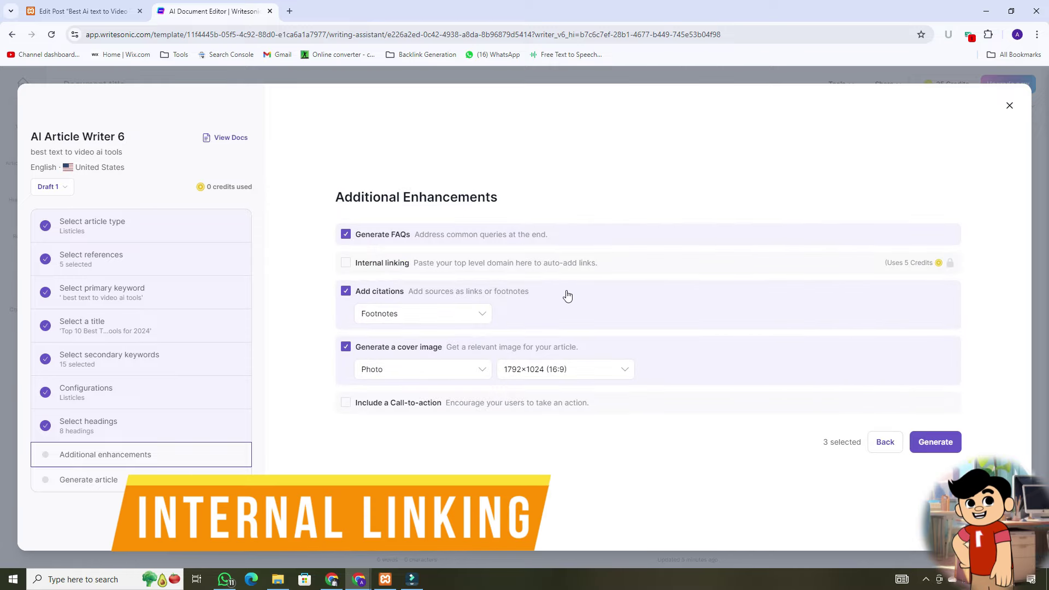
# Step: Untick 'Add citations', keeping Generate FAQs and the 1792×1024 photo cover image
pyautogui.click(345, 292)
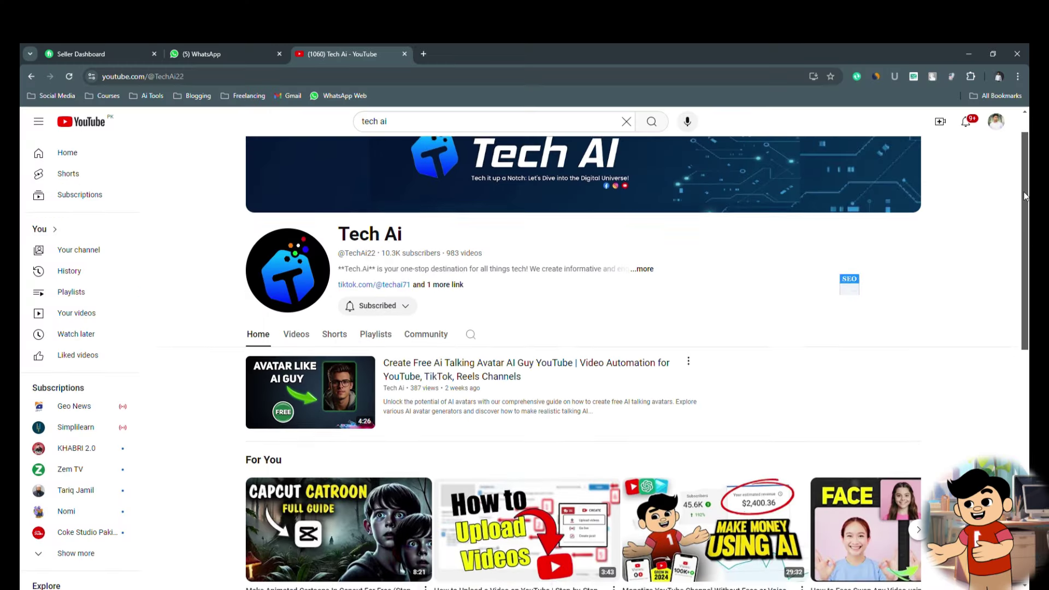
# Step: Scroll down and back up through the YouTube channel's video listing
pyautogui.scroll(-9, 1004, 392)
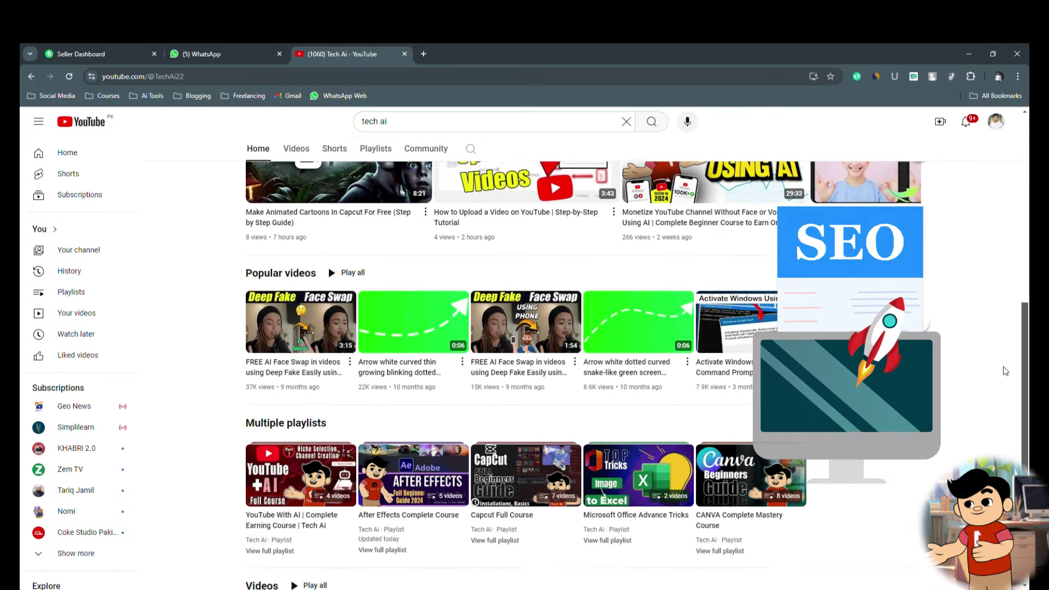
pyautogui.scroll(1, 1004, 392)
pyautogui.scroll(8, 1004, 392)
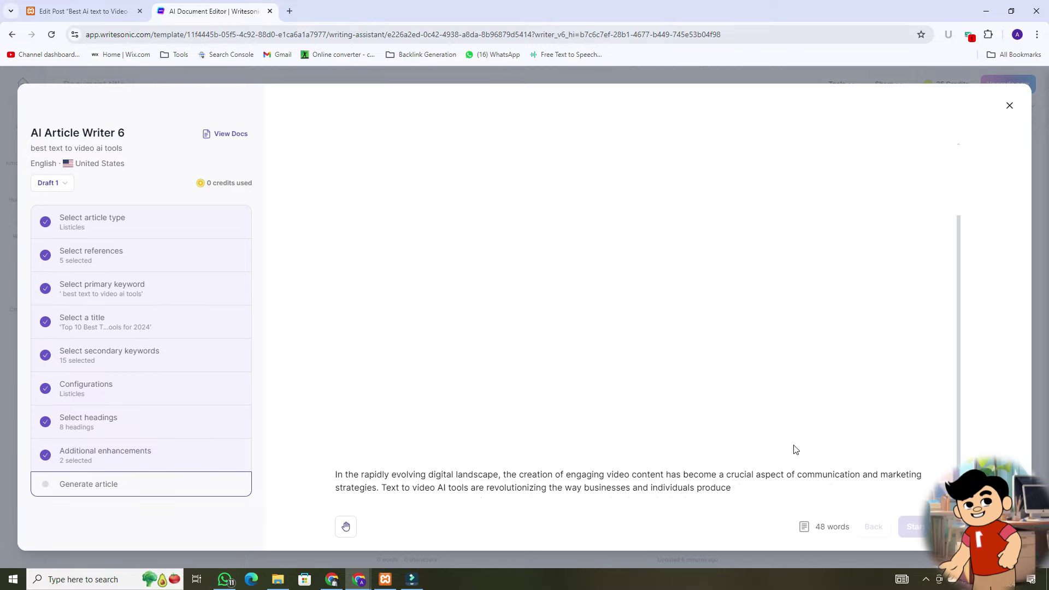
# Step: Review the 3551-word 'Top 10 Best Text to Video AI Tools for 2024' article, then open it in the editor
pyautogui.scroll(-10, 300, 251)
pyautogui.scroll(-3, 489, 284)
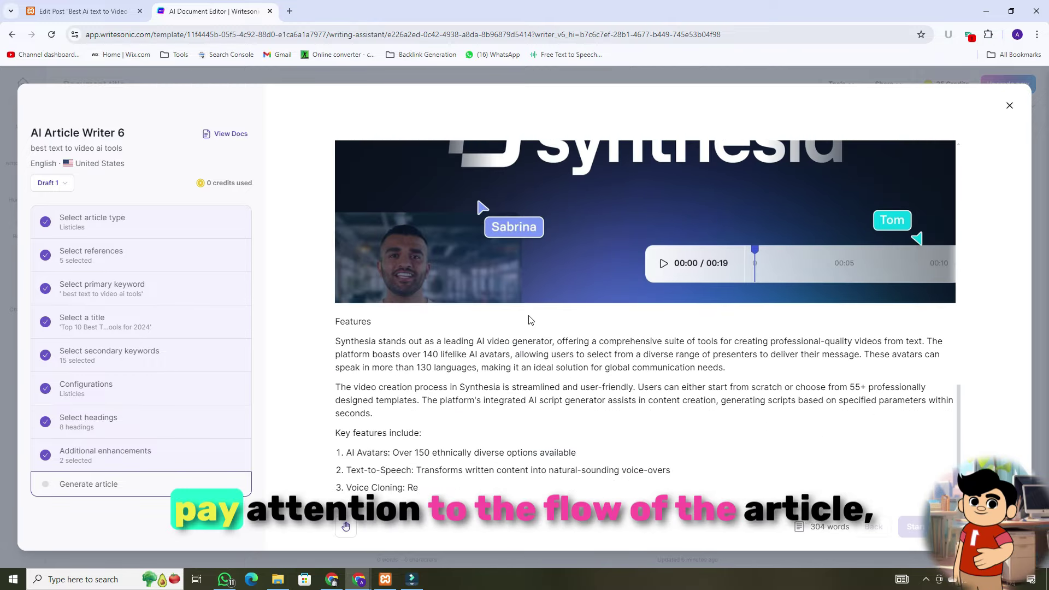
pyautogui.scroll(-8, 377, 283)
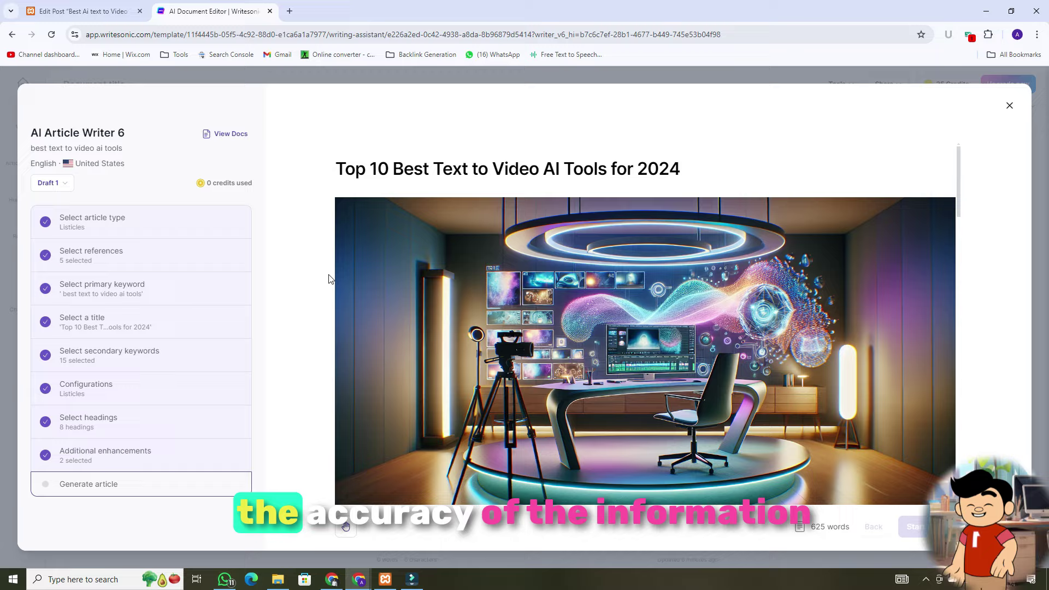
pyautogui.scroll(-15, 383, 294)
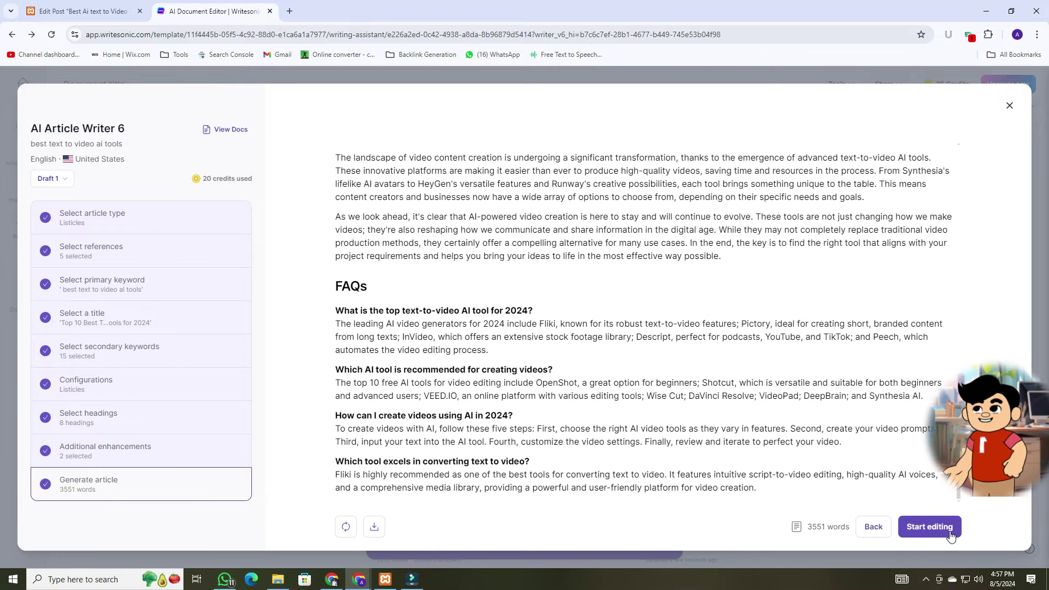
pyautogui.click(945, 530)
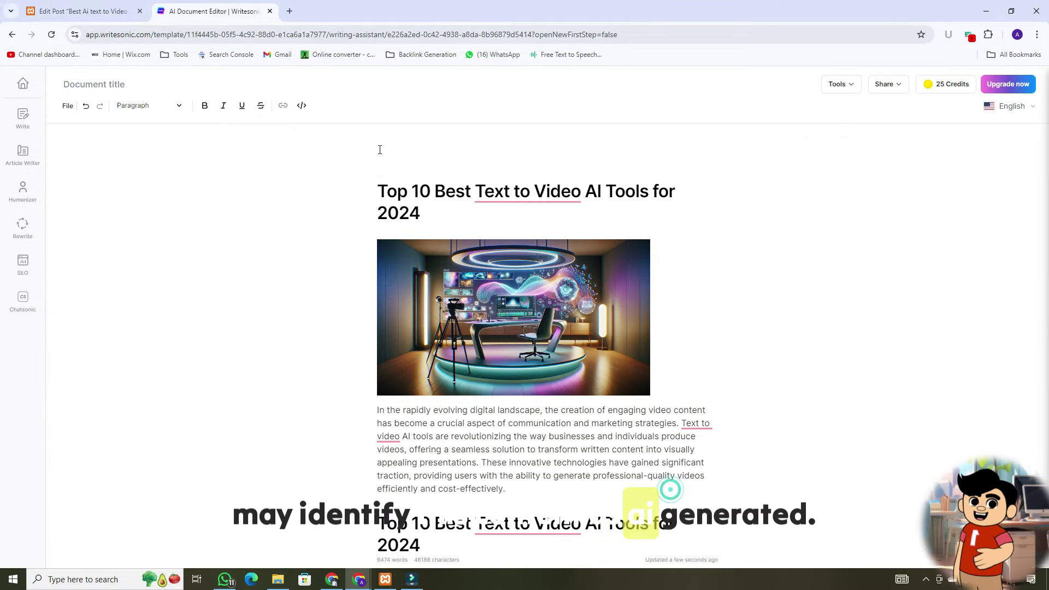
# Step: Glance at the WordPress post editor, then return to the Writesonic article
pyautogui.scroll(-1, 438, 200)
pyautogui.scroll(1, 440, 205)
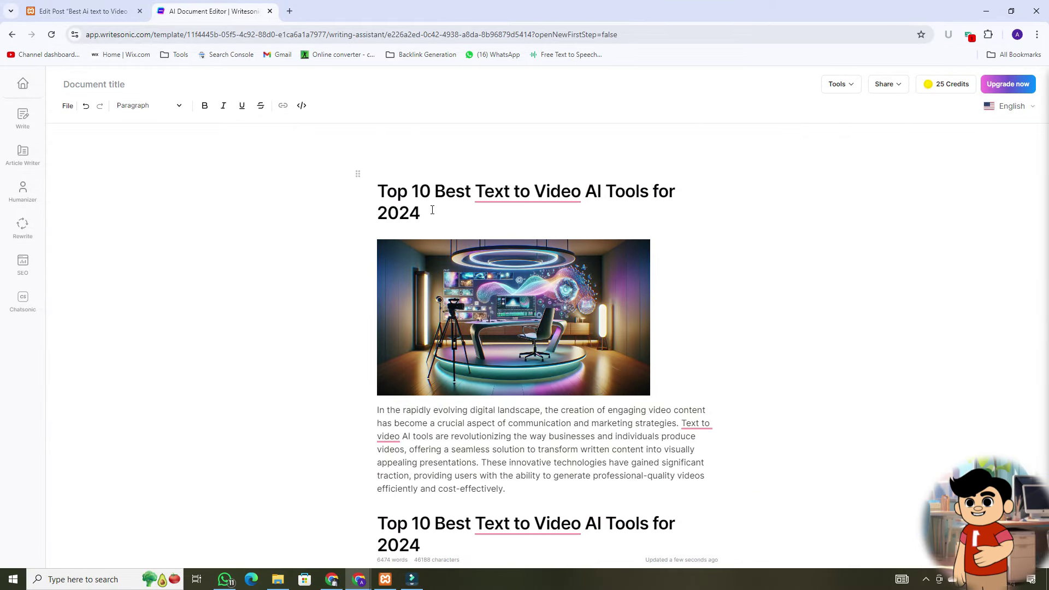
pyautogui.click(76, 8)
pyautogui.click(183, 8)
pyautogui.scroll(-2, 304, 355)
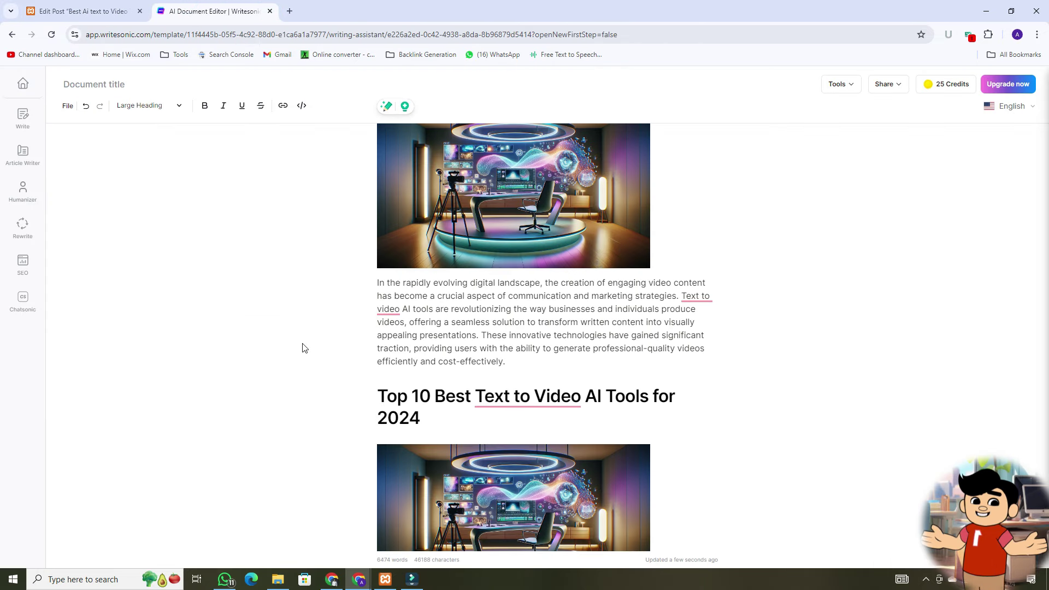
pyautogui.scroll(2, 369, 243)
# Step: Select the whole article text with Ctrl+A and scroll to confirm the selection
pyautogui.click(370, 244)
pyautogui.hotkey('ctrl', 'a')
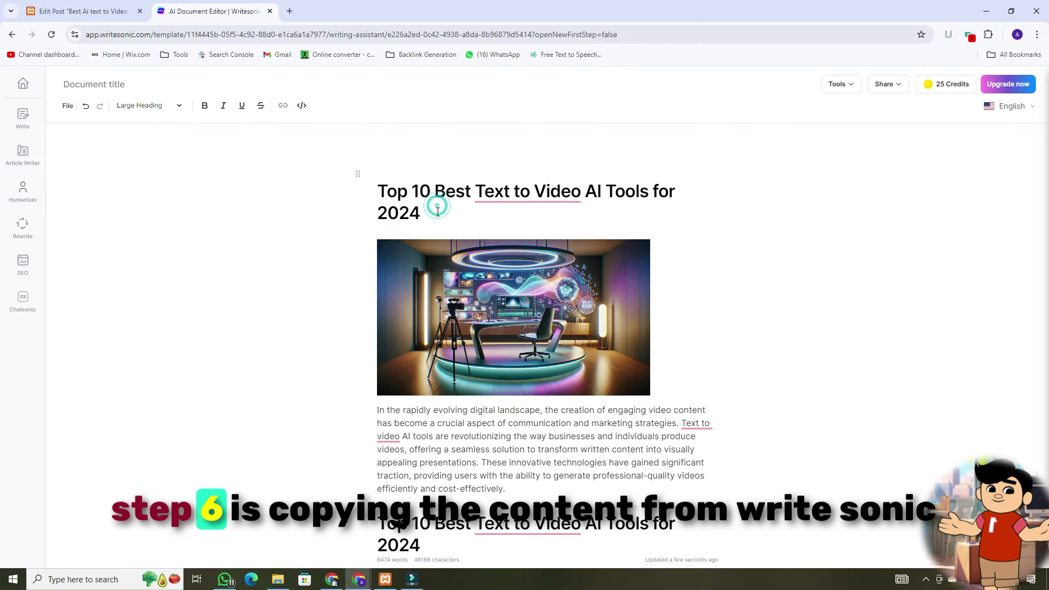
pyautogui.scroll(-15, 572, 384)
pyautogui.scroll(-20, 660, 424)
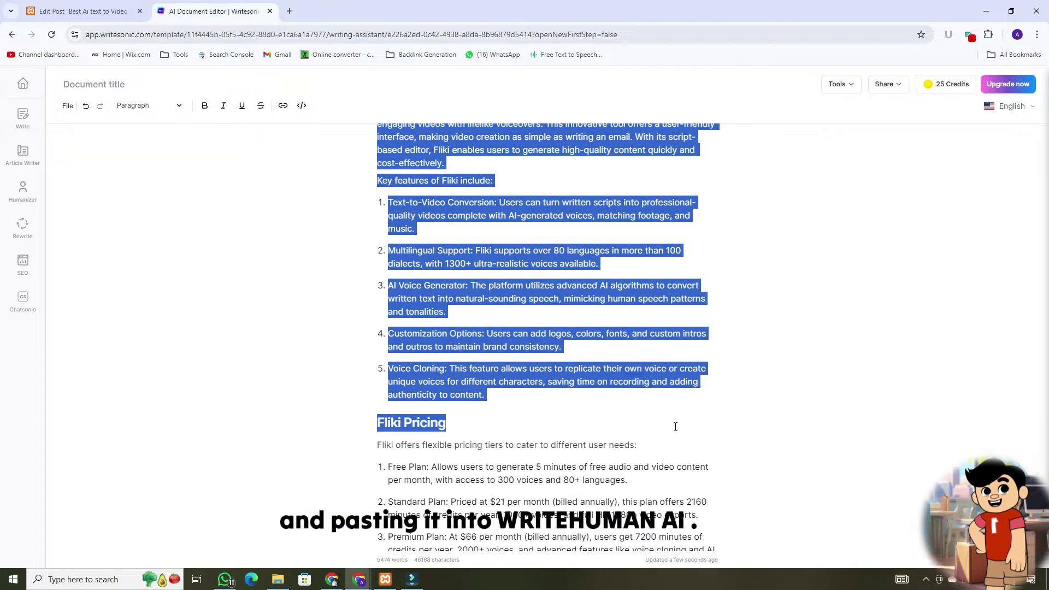
pyautogui.scroll(20, 707, 434)
pyautogui.scroll(-20, 703, 433)
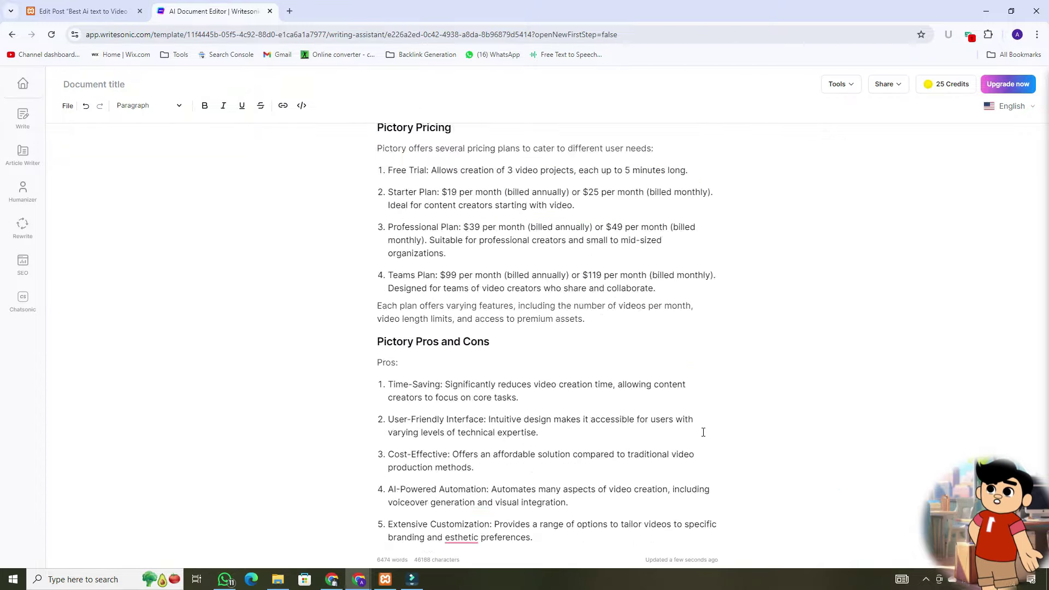
# Step: Load writehuman.ai in a new tab and go to its AI Detector page
pyautogui.scroll(-20, 677, 393)
pyautogui.click(289, 11)
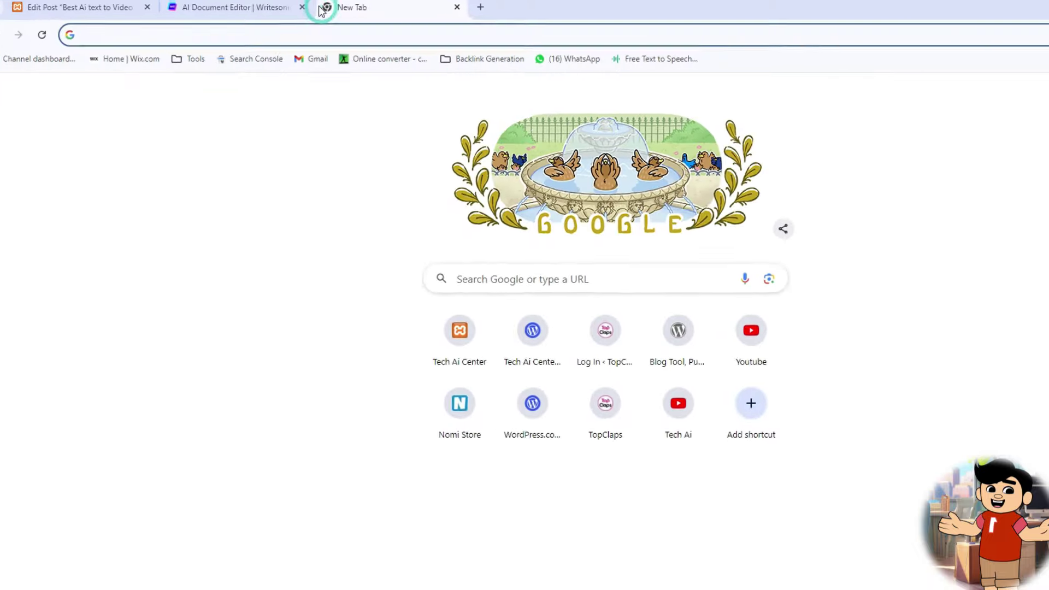
pyautogui.write('writehuman.ai')
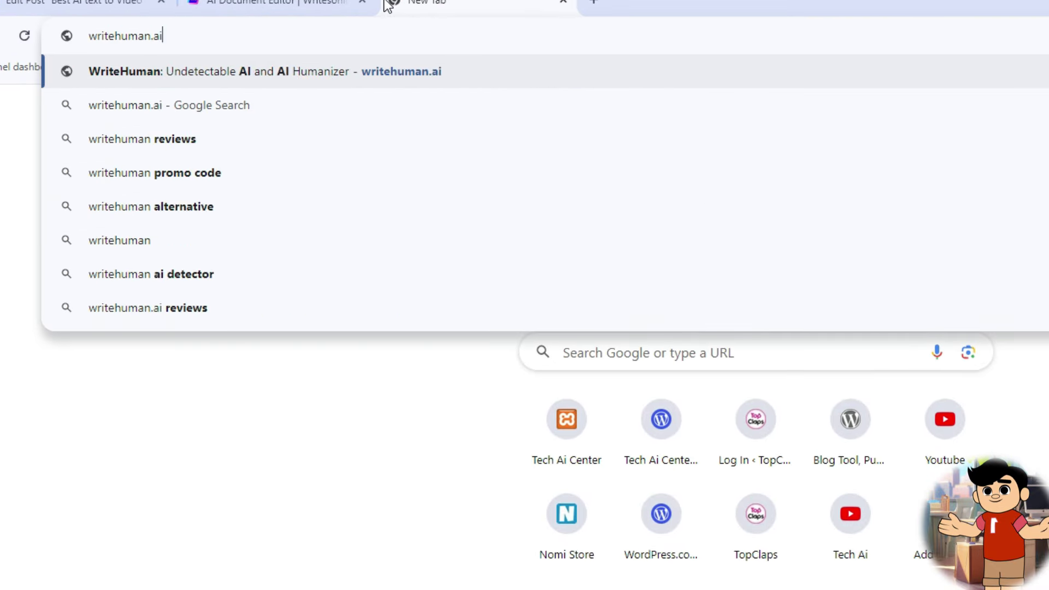
pyautogui.press('Return')
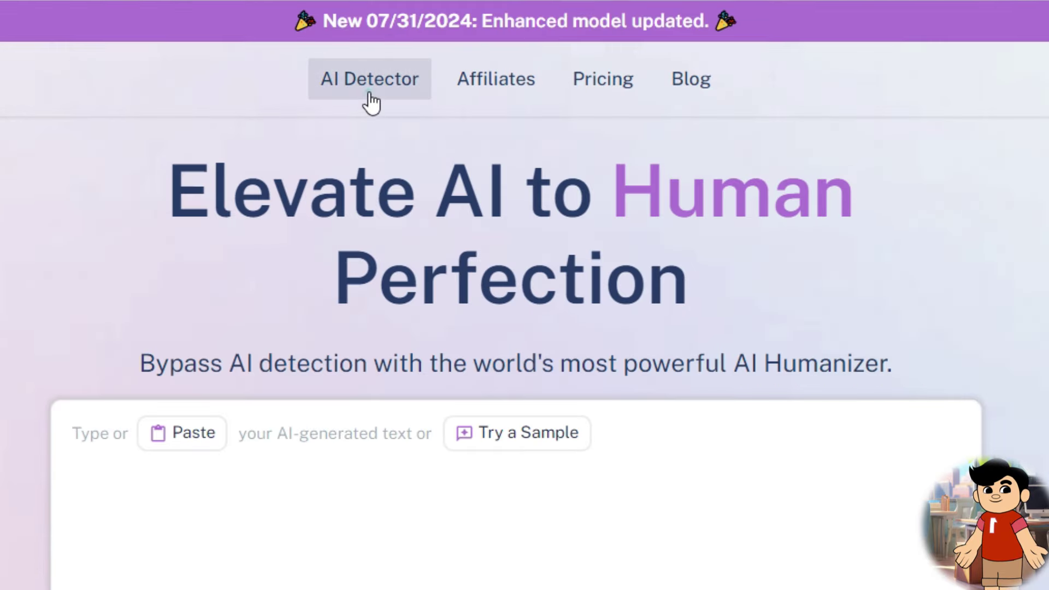
pyautogui.click(365, 89)
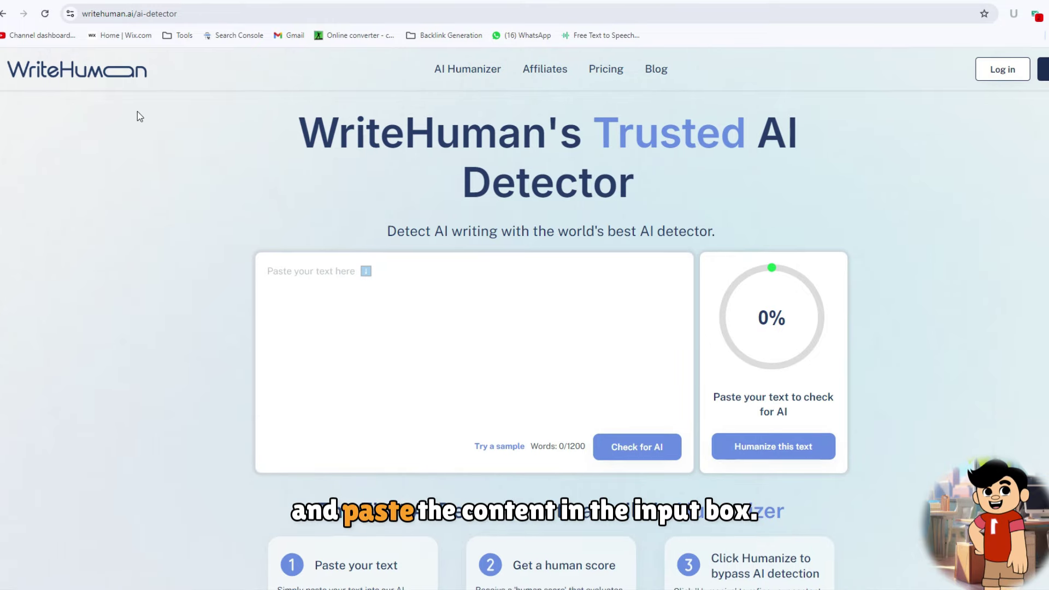
# Step: Paste the copied article into the AI Detector input box, scoring 28% likely human
pyautogui.click(334, 283)
pyautogui.hotkey('ctrl', 'v')
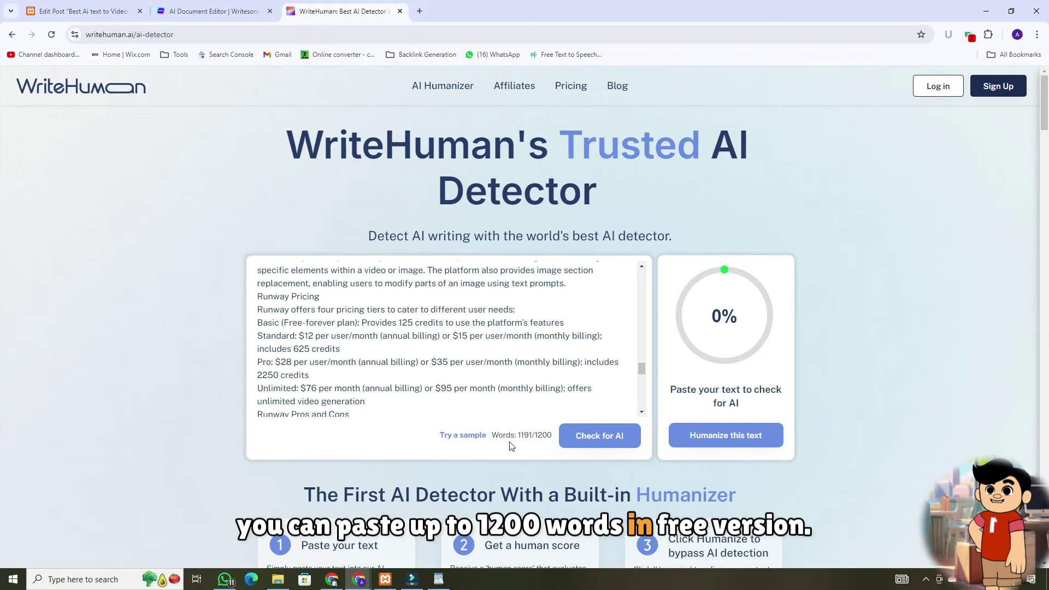
pyautogui.press('BackSpace')
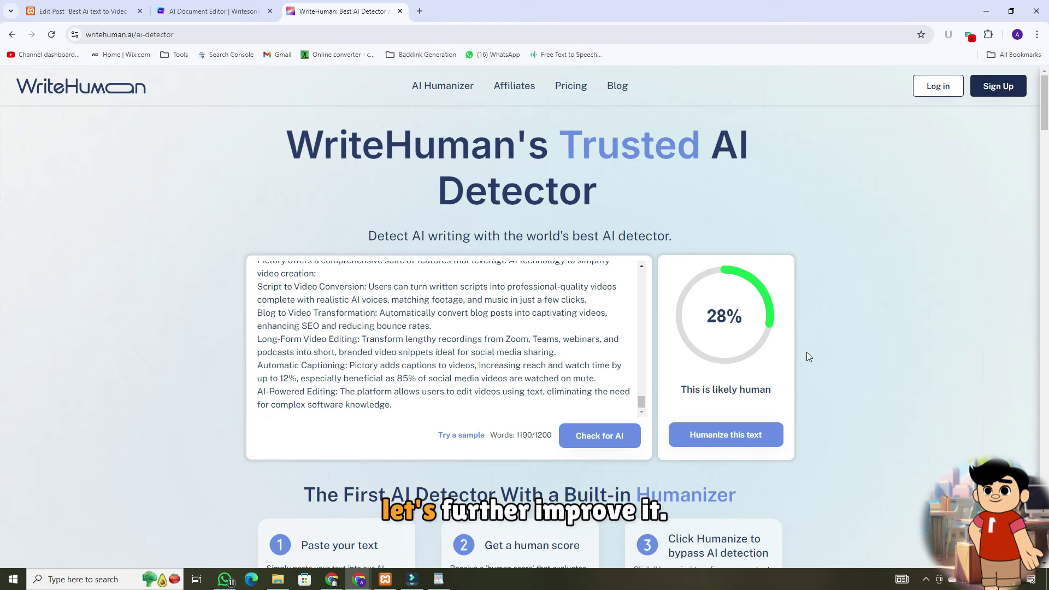
# Step: Humanize the pasted article after accepting the terms, and review the paid-plan pricing
pyautogui.click(741, 437)
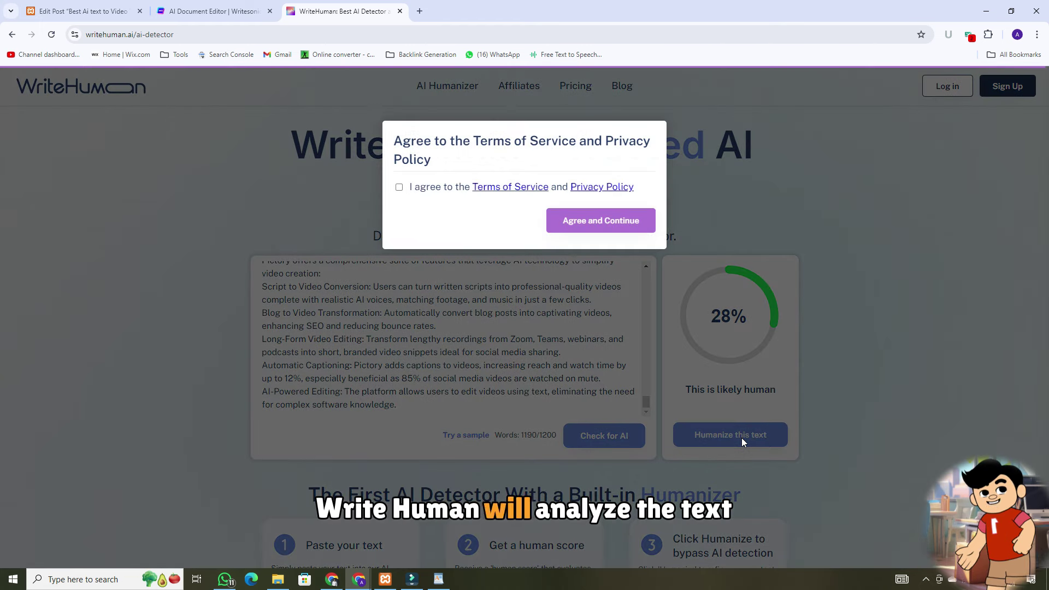
pyautogui.click(606, 221)
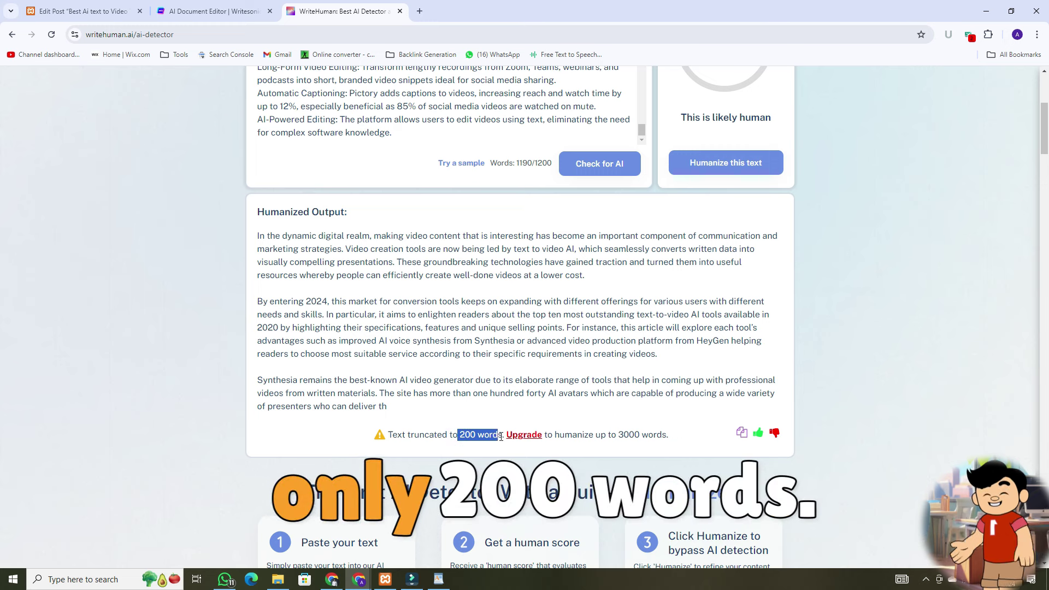
pyautogui.click(523, 434)
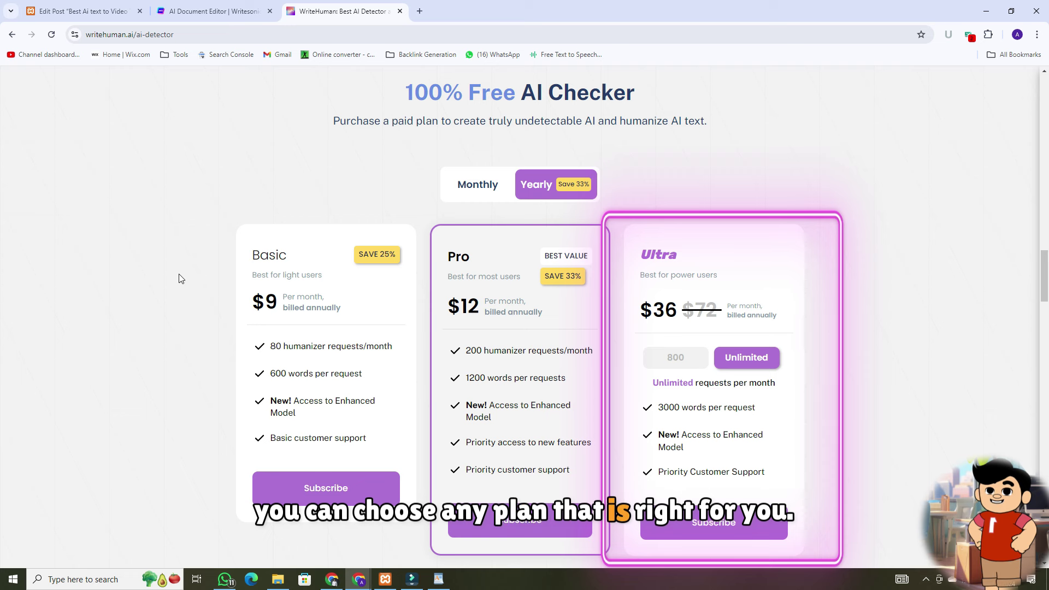
pyautogui.scroll(-2, 179, 274)
pyautogui.scroll(4, 179, 278)
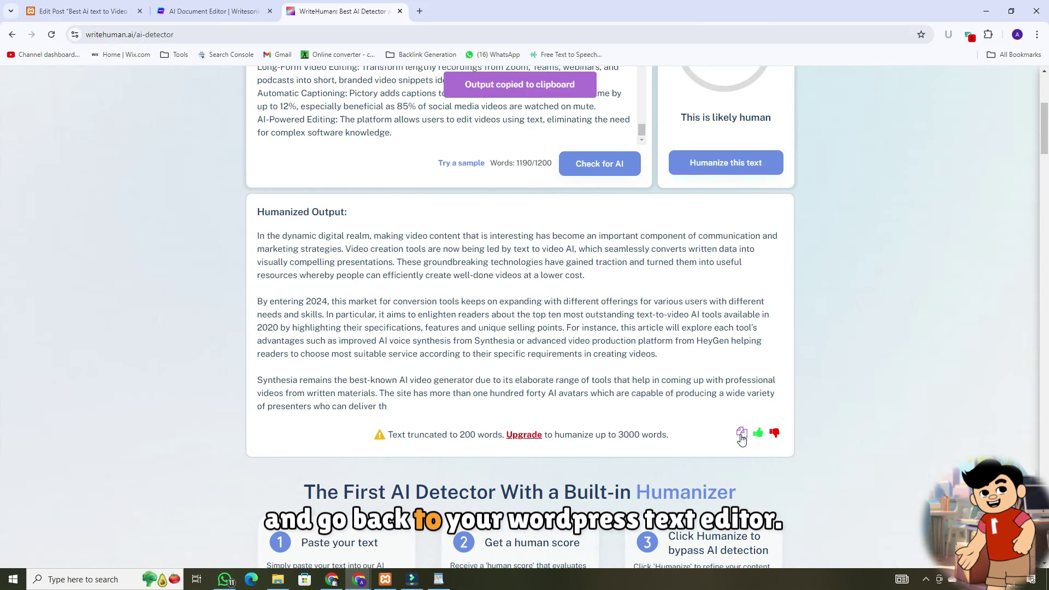
# Step: Close WriteHuman and paste the article into the empty 'Best Ai text to Video Tools' post body
pyautogui.click(400, 11)
pyautogui.click(82, 11)
pyautogui.scroll(-3, 328, 362)
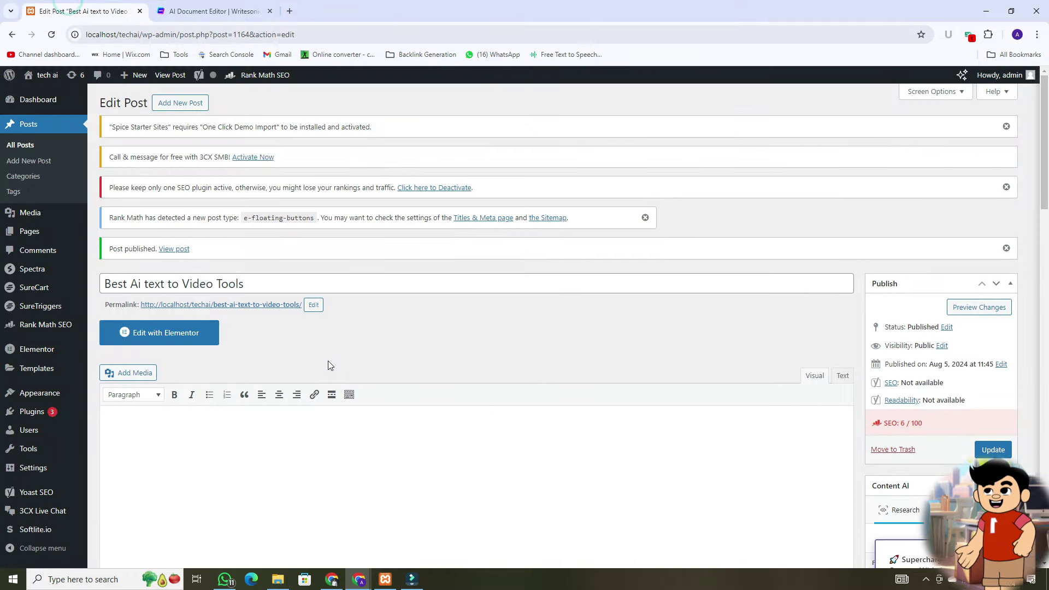
pyautogui.click(245, 355)
pyautogui.hotkey('ctrl', 'v')
pyautogui.scroll(20, 251, 337)
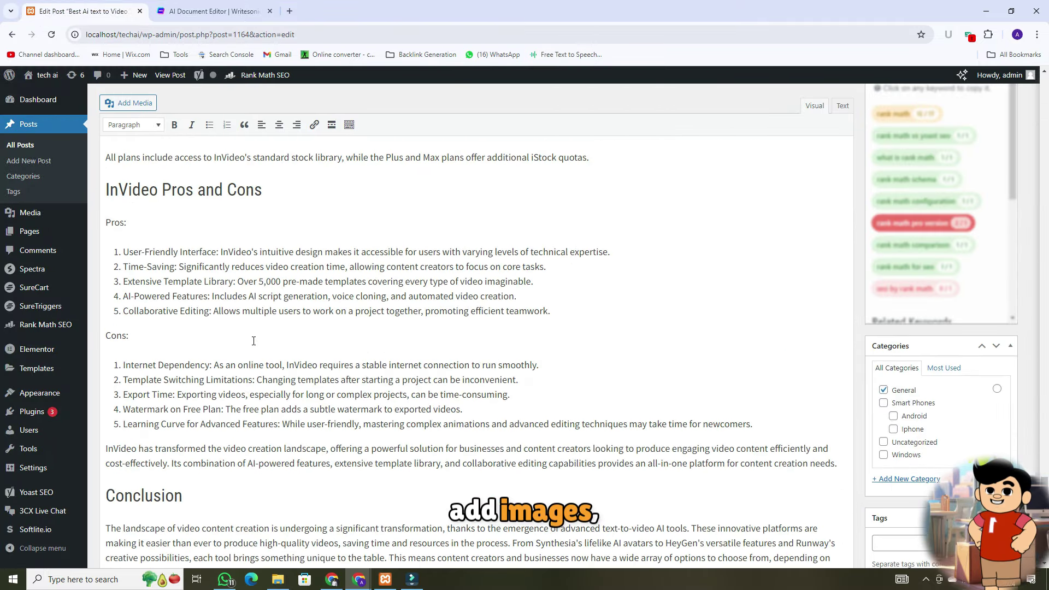
pyautogui.scroll(5, 259, 340)
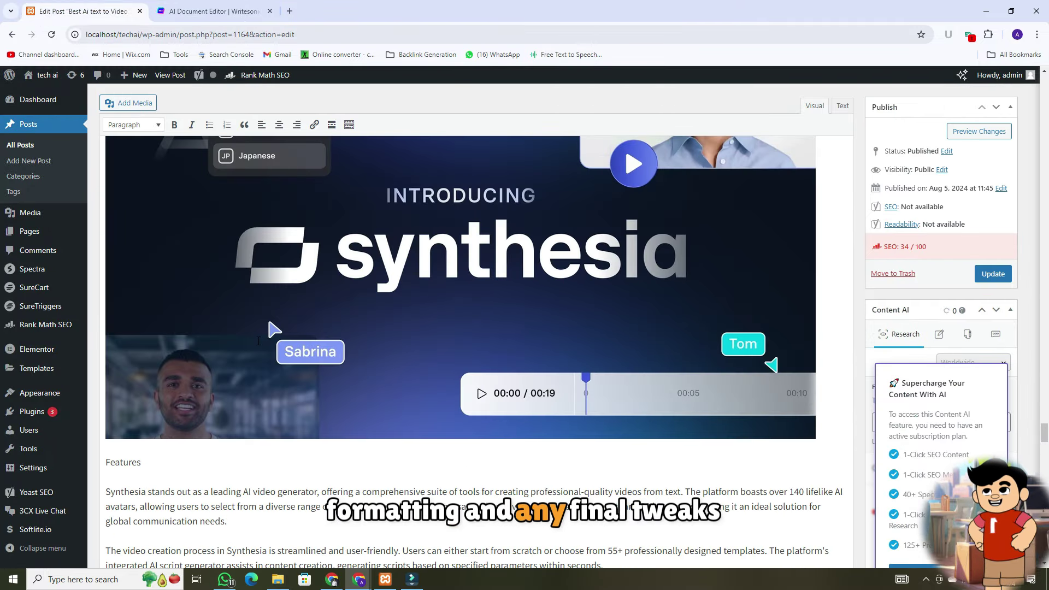
pyautogui.scroll(-20, 259, 341)
pyautogui.scroll(8, 259, 341)
pyautogui.scroll(20, 258, 341)
pyautogui.scroll(20, 452, 336)
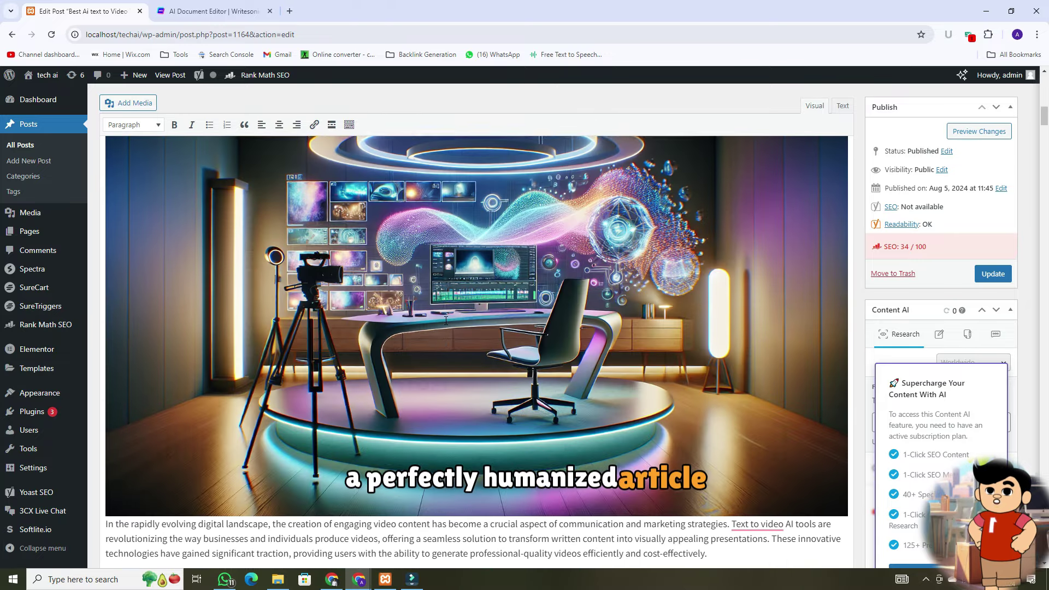